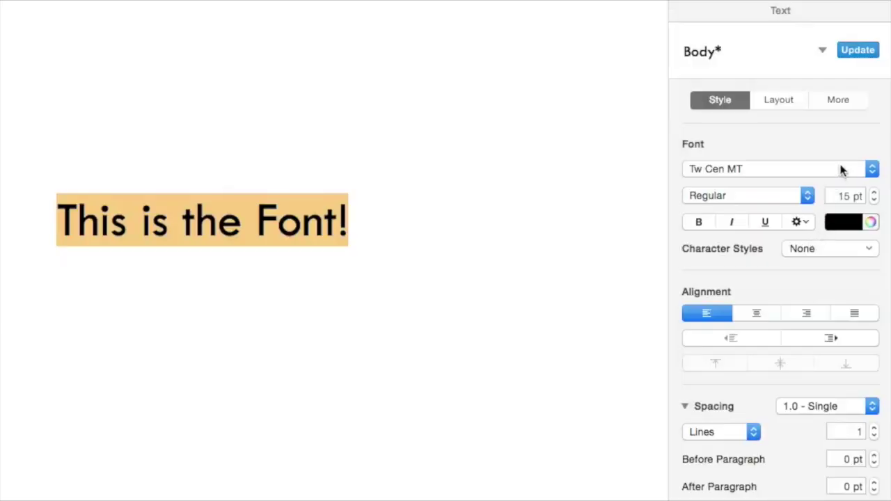
Set the selected text's font to Tw Cen MT Condensed Extra Bold, followed by Trajan Pro.
{"action": "left_click", "coordinate": [840, 169]}
{"action": "left_click", "coordinate": [816, 218]}
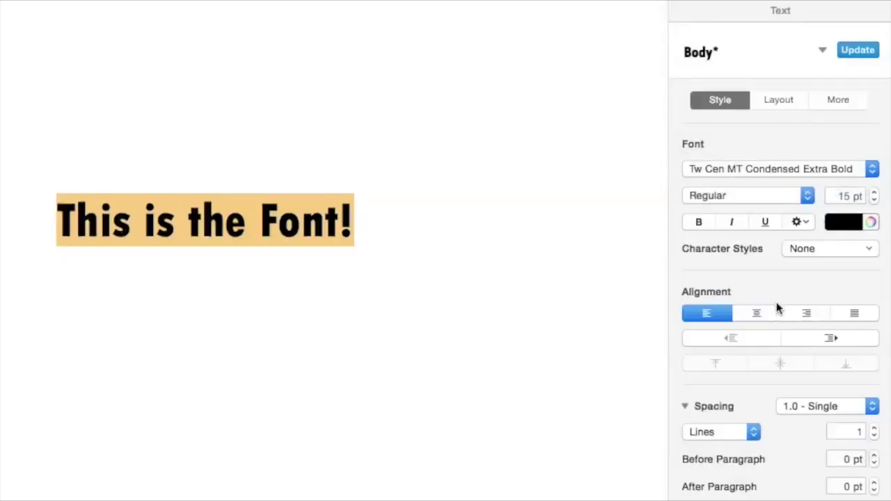
{"action": "left_click", "coordinate": [768, 168]}
{"action": "left_click", "coordinate": [756, 39]}
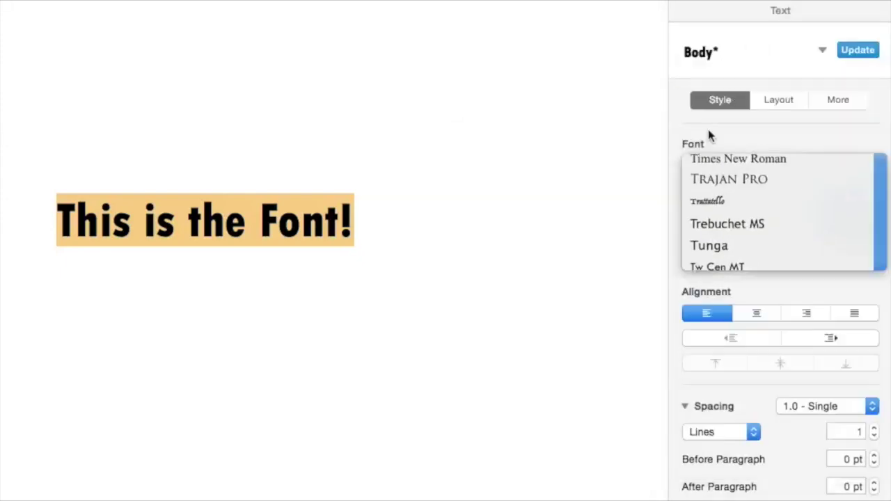
Raise the selected text's font size by three single-point steps, and lower it again by three.
{"action": "left_click", "coordinate": [873, 193]}
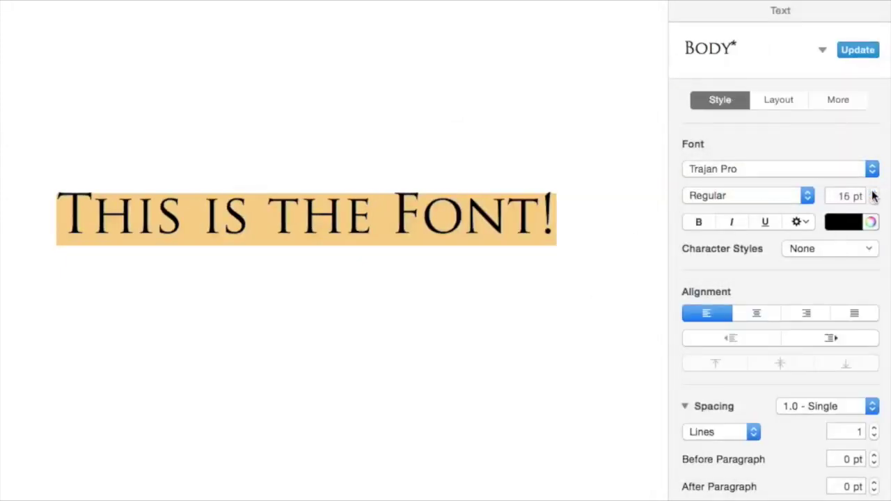
{"action": "left_click", "coordinate": [874, 194]}
{"action": "left_click", "coordinate": [874, 194]}
{"action": "left_click", "coordinate": [874, 200]}
{"action": "left_click", "coordinate": [874, 200]}
{"action": "left_click", "coordinate": [874, 200]}
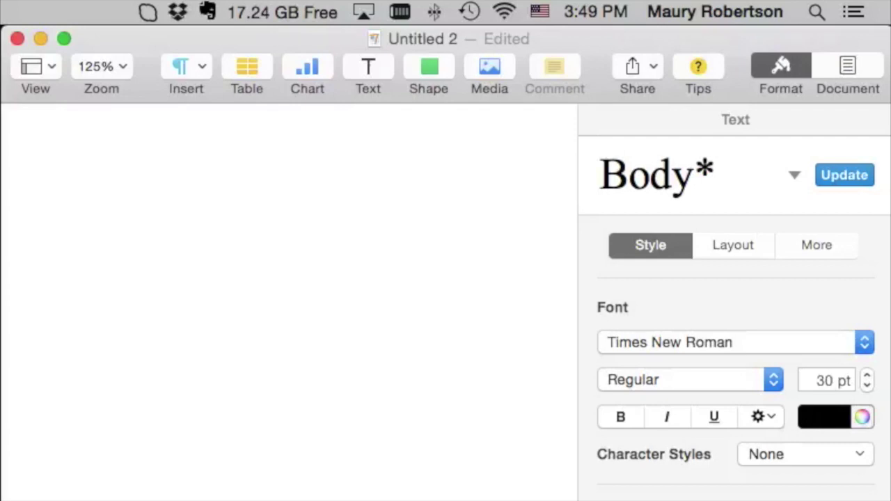
Choose Times New Roman as the font and write "This is English", followed by a blank line.
{"action": "left_click", "coordinate": [734, 343]}
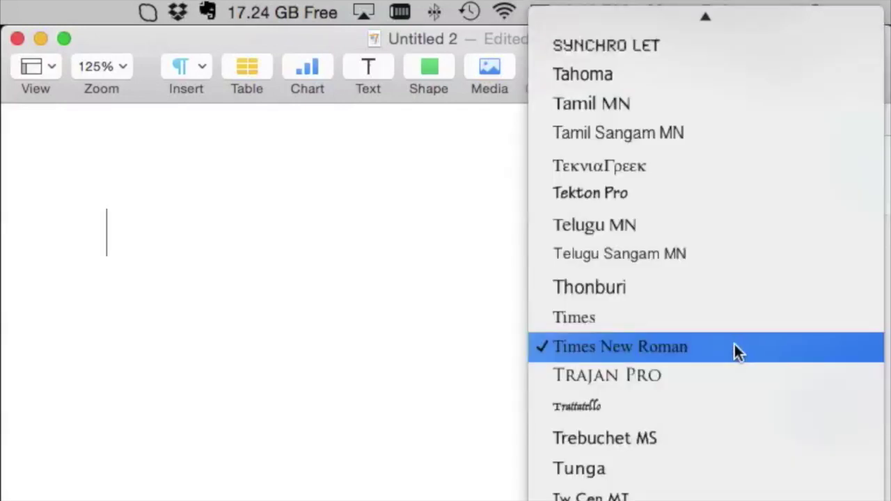
{"action": "left_click", "coordinate": [567, 351]}
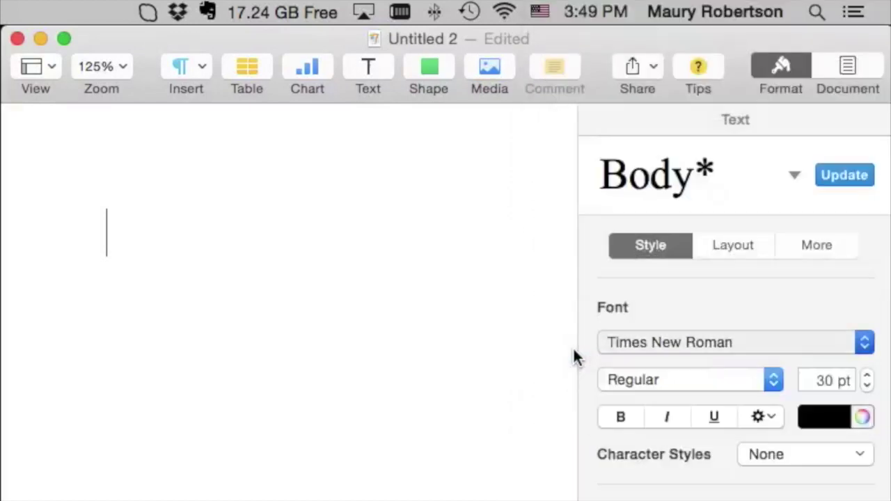
{"action": "type", "text": "Th"}
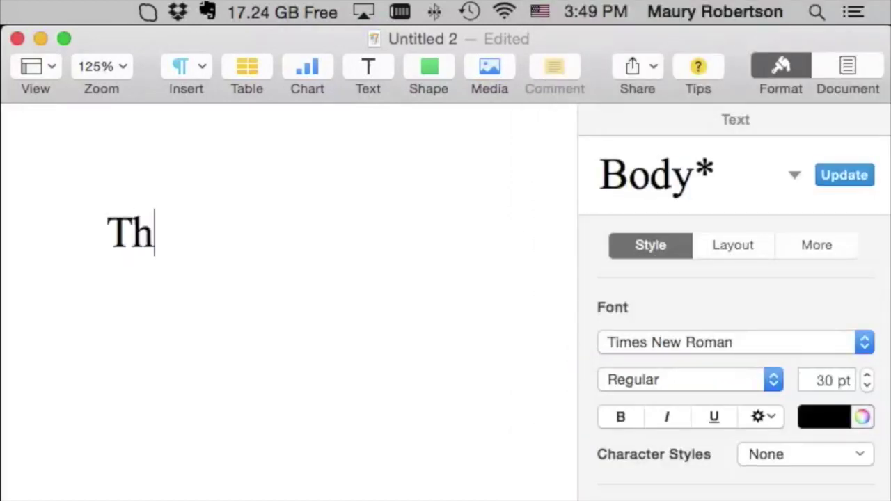
{"action": "type", "text": "is is English"}
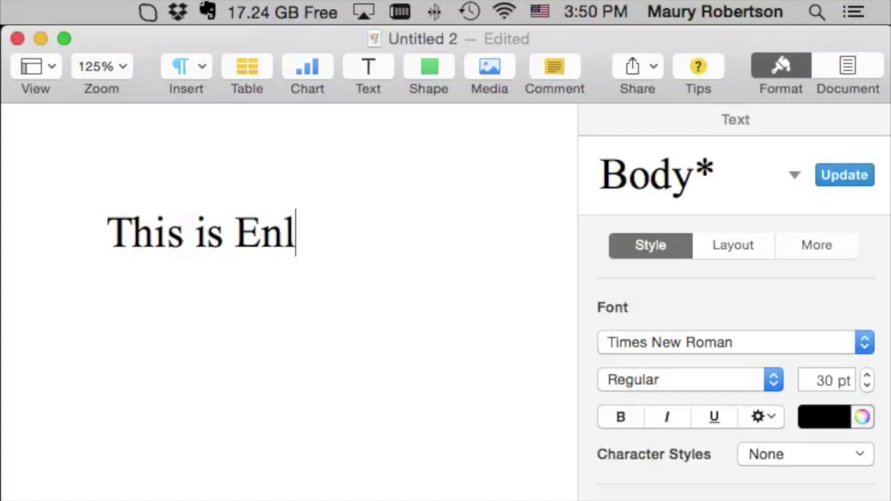
{"action": "key", "text": "Return"}
{"action": "key", "text": "Return"}
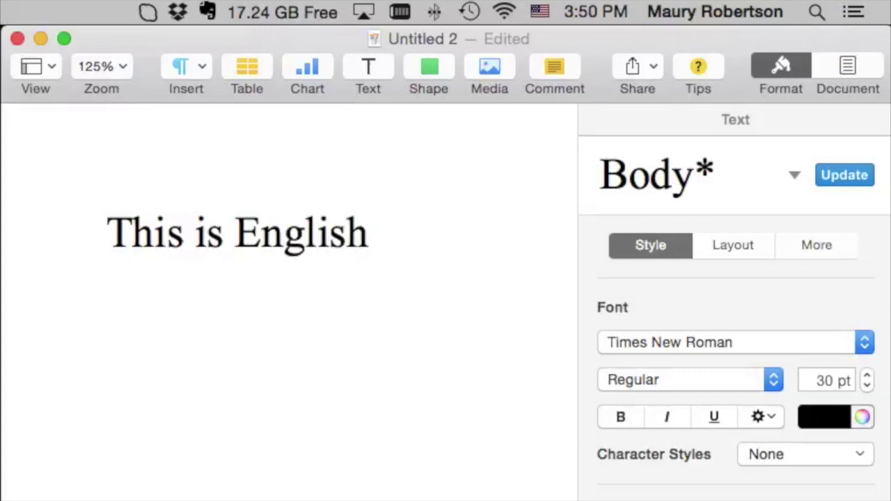
Switch the font to TekniaGreek and write "Ουτος έστιν Κοίνη" below the English line, including its accents.
{"action": "left_click", "coordinate": [672, 345]}
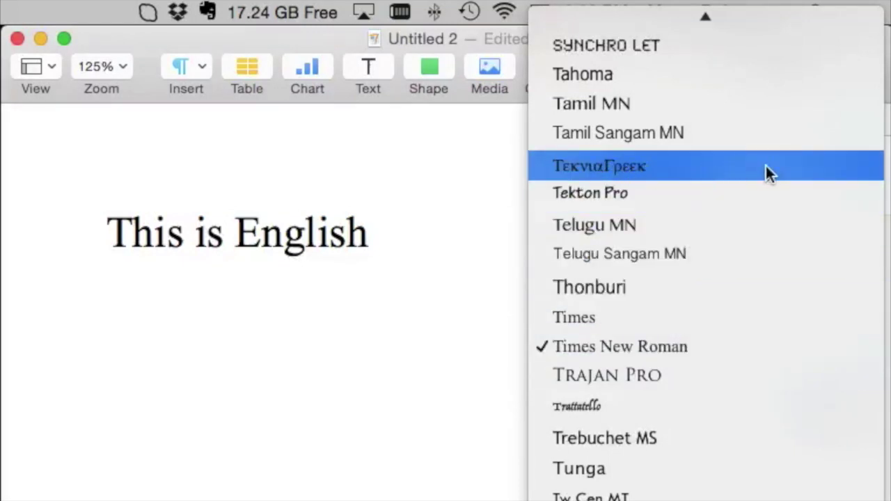
{"action": "left_click", "coordinate": [709, 166]}
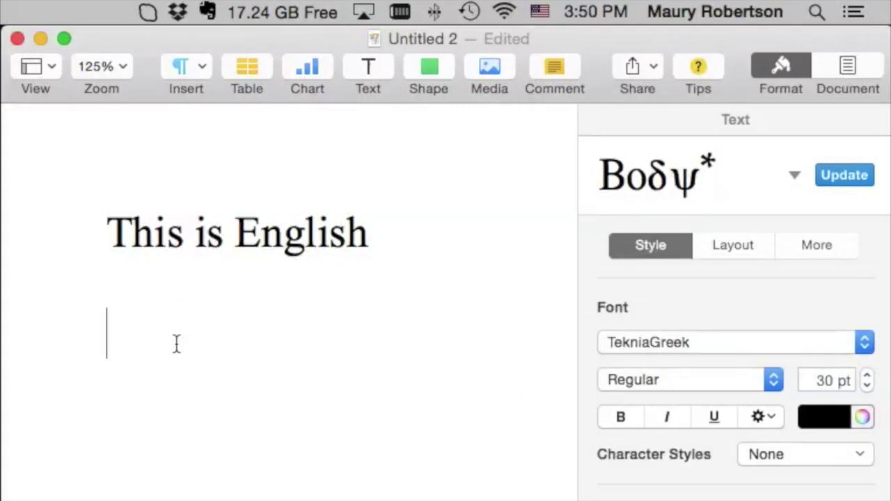
{"action": "type", "text": "Outoj"}
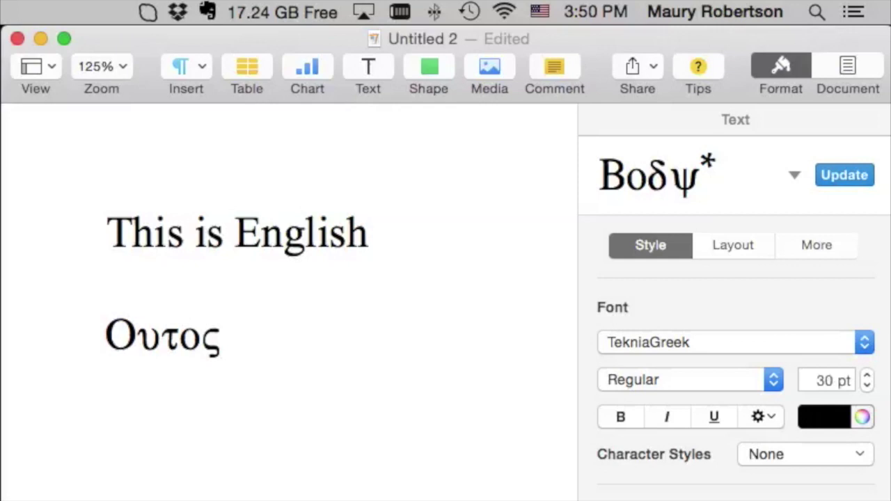
{"action": "type", "text": " estin "}
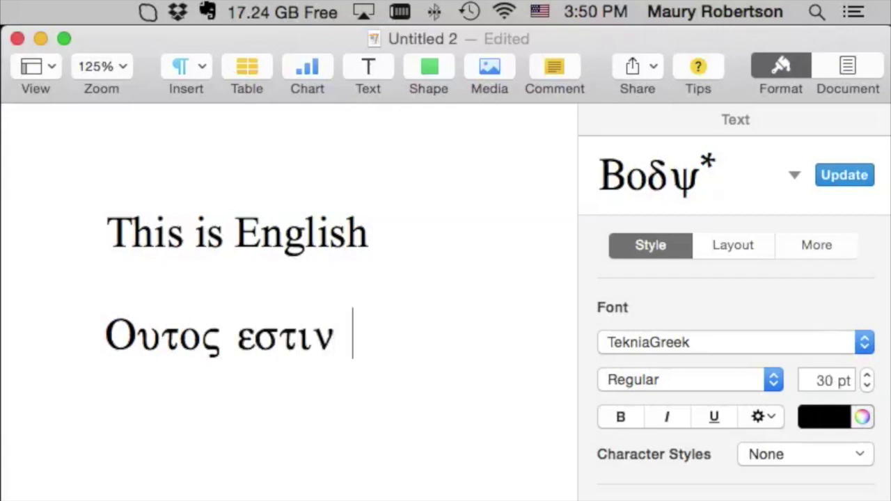
{"action": "type", "text": "Koinh"}
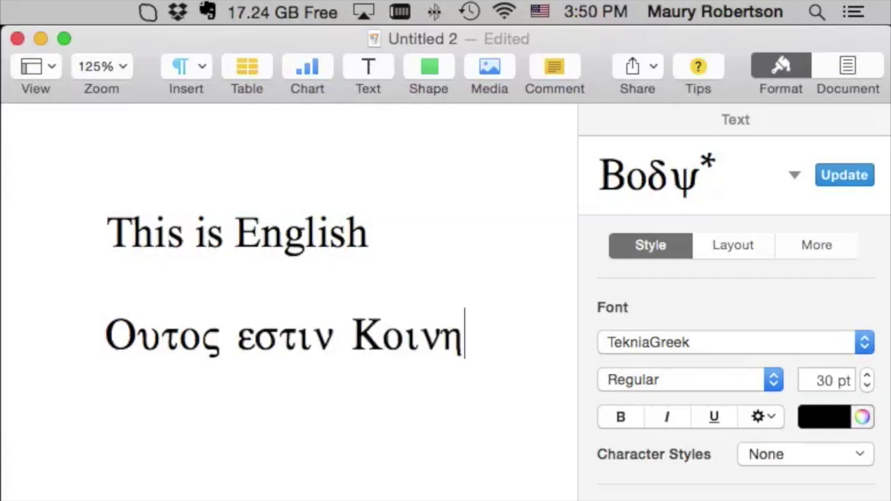
{"action": "left_click", "coordinate": [419, 337]}
{"action": "type", "text": "/"}
Check the available keyboard input sources and the font choice for the Greek line.
{"action": "left_click", "coordinate": [539, 13]}
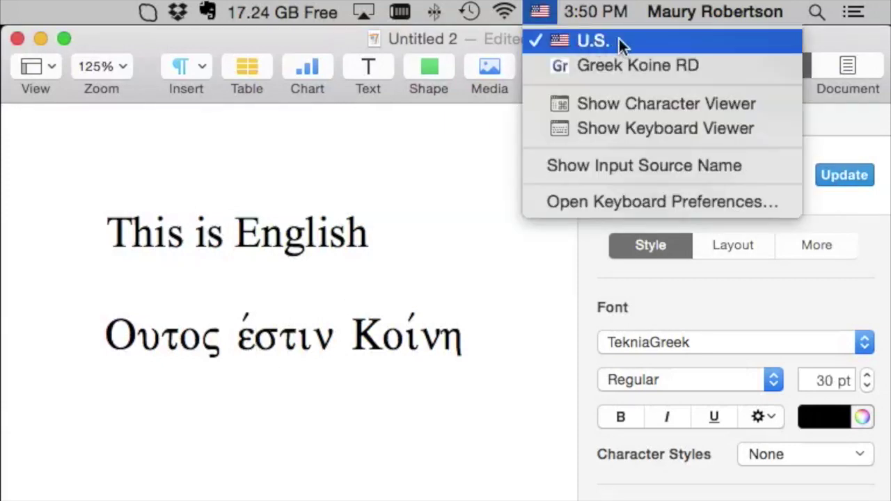
{"action": "left_click", "coordinate": [546, 14]}
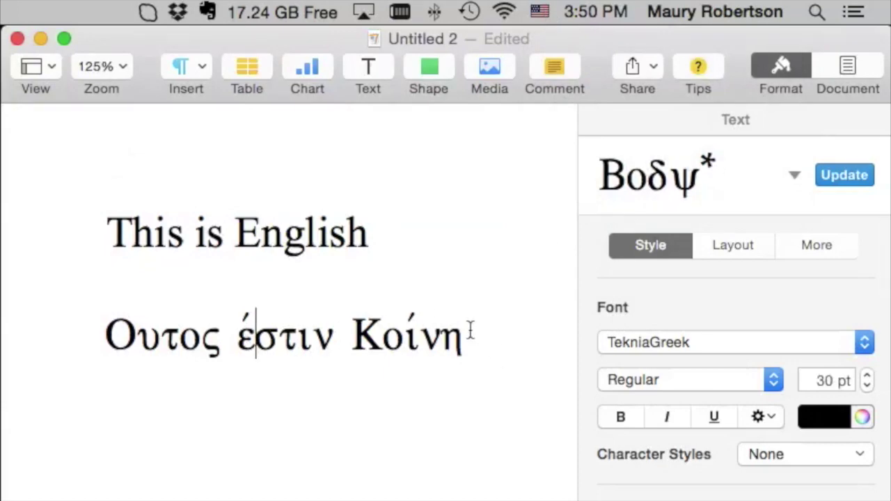
{"action": "left_click", "coordinate": [698, 342]}
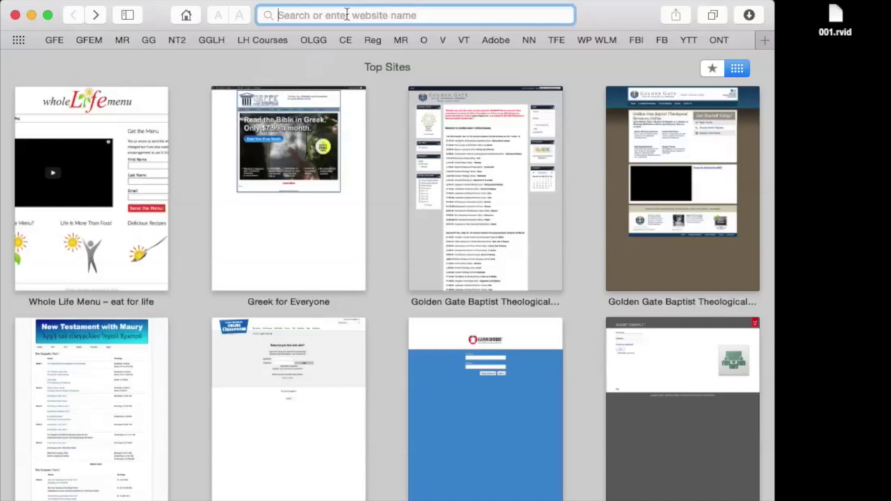
In Safari, search the web for "teknia free font" and open the "Free Greek Font: TekniaGreek" result.
{"action": "type", "text": "teknia"}
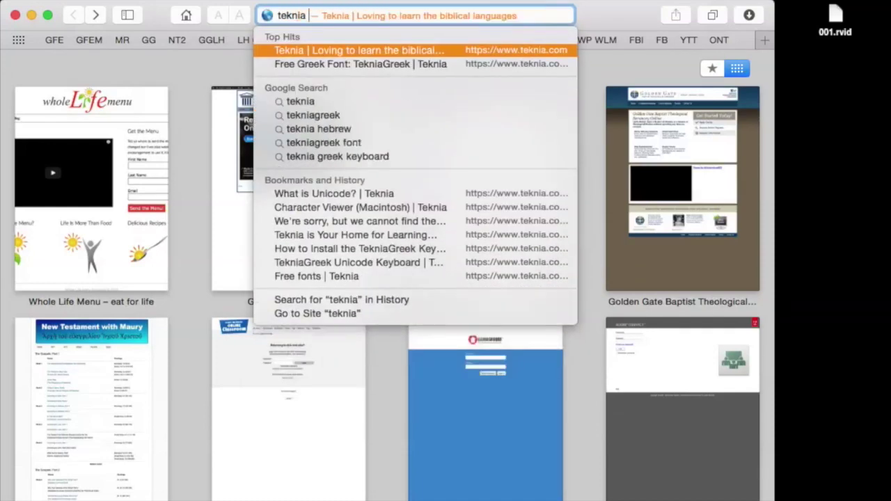
{"action": "type", "text": " free font"}
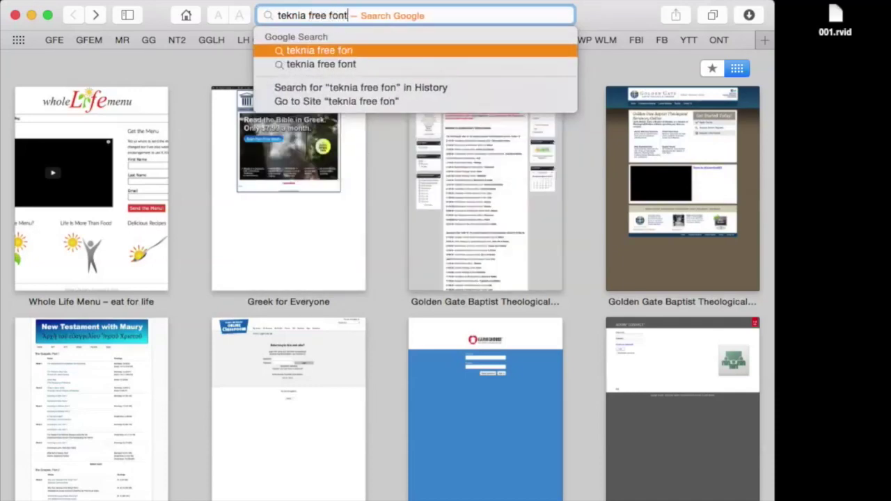
{"action": "key", "text": "Return"}
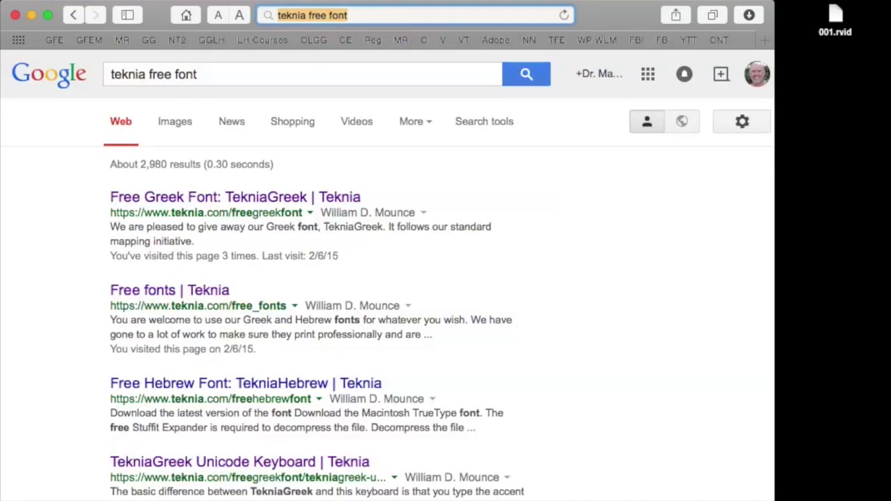
{"action": "left_click", "coordinate": [215, 203]}
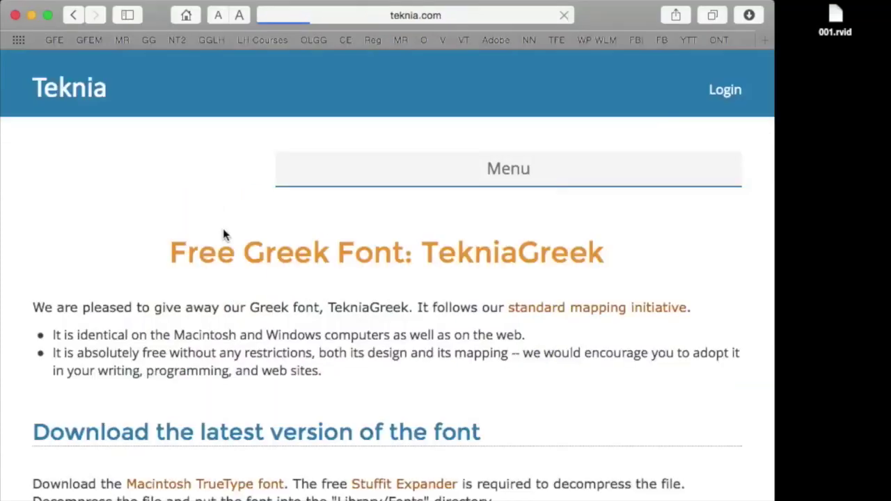
Download the Macintosh TrueType version of TekniaGreek, expand TekniaGreek.ttf.sit and select the extracted TekniaGreek.ttf on the desktop.
{"action": "scroll", "coordinate": [266, 374], "scroll_direction": "down", "scroll_amount": 4}
{"action": "scroll", "coordinate": [266, 374], "scroll_direction": "down", "scroll_amount": 4}
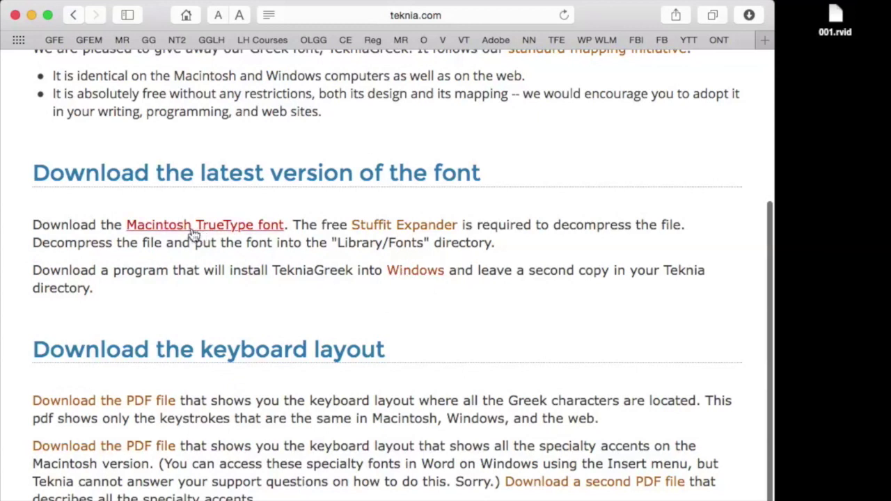
{"action": "left_click", "coordinate": [191, 231]}
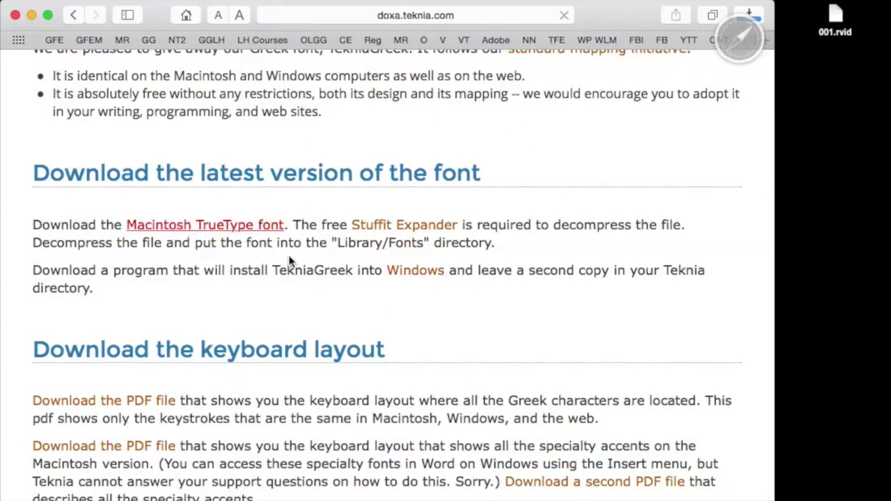
{"action": "left_click", "coordinate": [749, 15]}
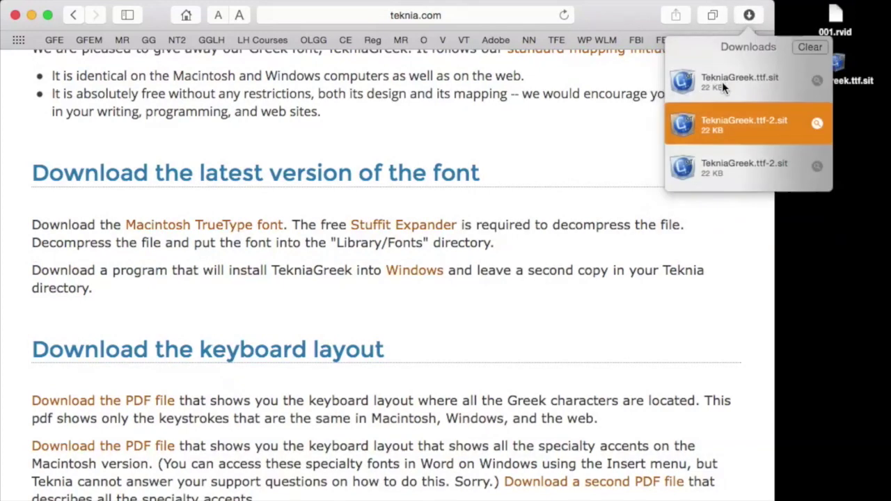
{"action": "double_click", "coordinate": [692, 77]}
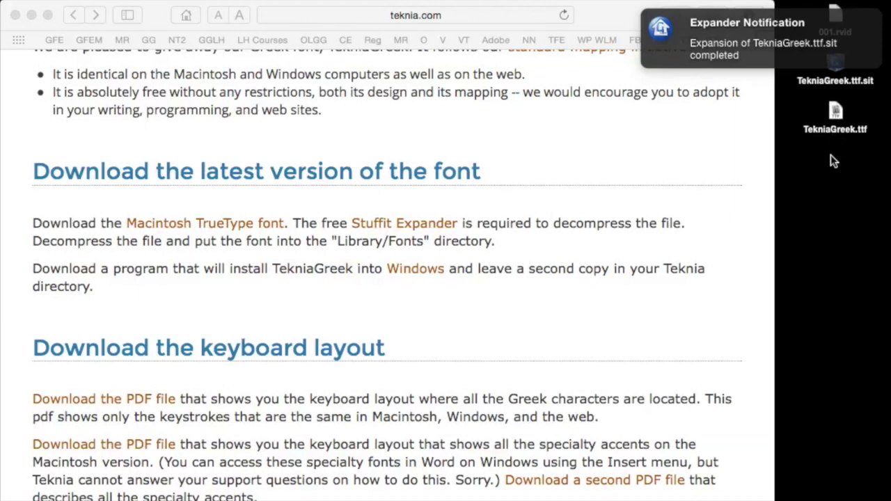
{"action": "left_click", "coordinate": [835, 115]}
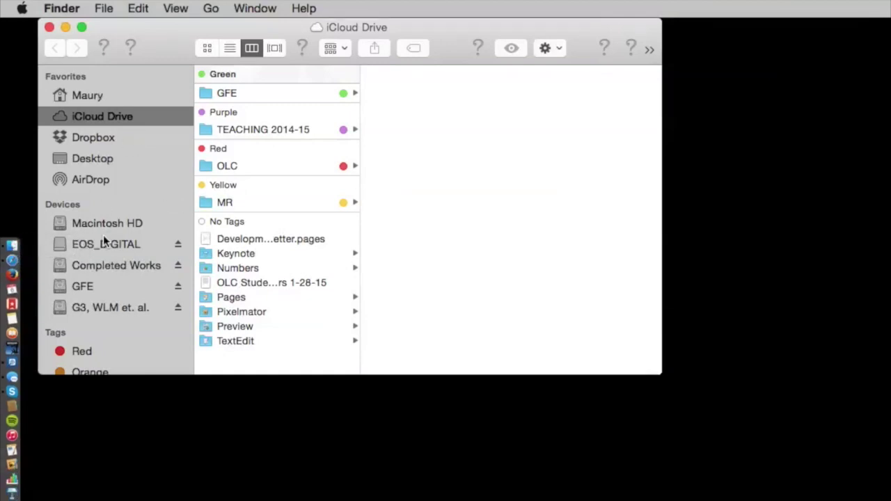
In Finder, open the Fonts folder inside the Library folder of Macintosh HD.
{"action": "left_click", "coordinate": [107, 223]}
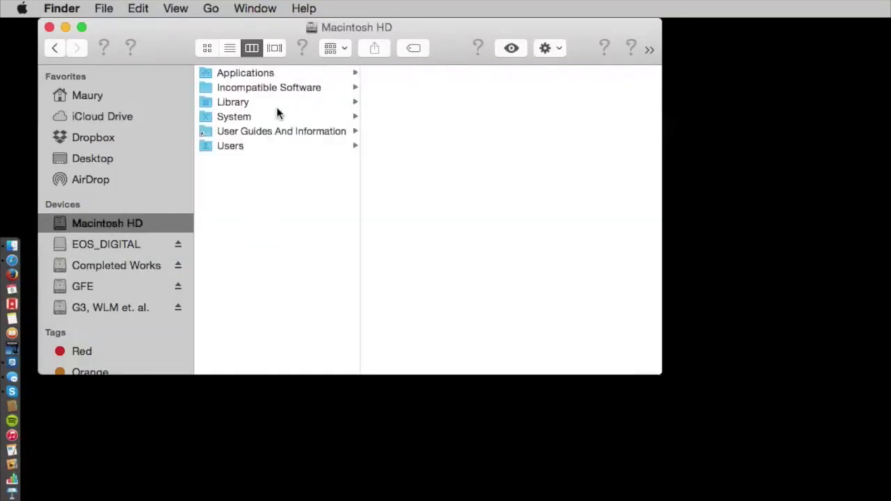
{"action": "left_click", "coordinate": [237, 102]}
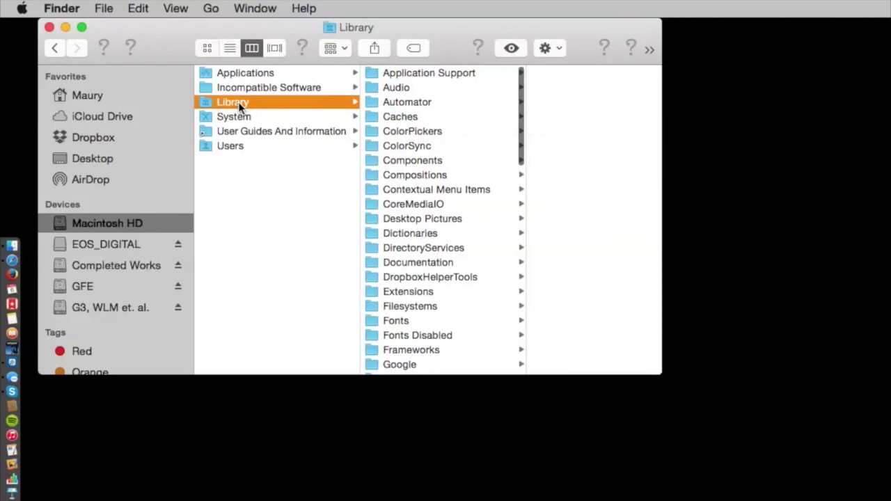
{"action": "scroll", "coordinate": [433, 251], "scroll_direction": "down", "scroll_amount": 5}
{"action": "scroll", "coordinate": [433, 252], "scroll_direction": "up", "scroll_amount": 3}
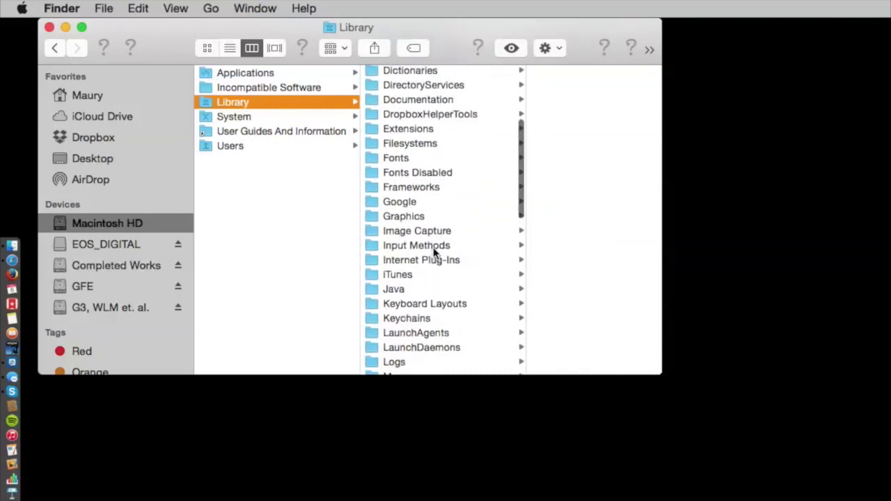
{"action": "left_click", "coordinate": [399, 158]}
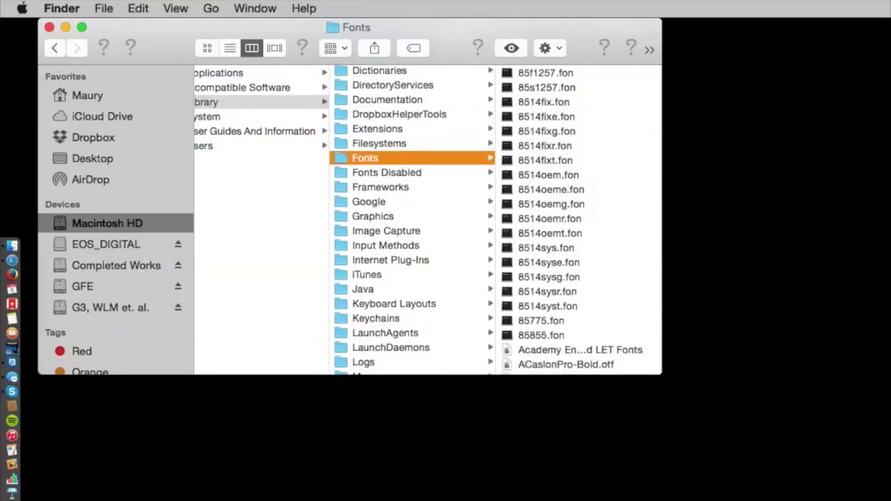
Place TekniaGreek.ttf from the desktop into the open Fonts folder.
{"action": "key", "text": "super+Tab"}
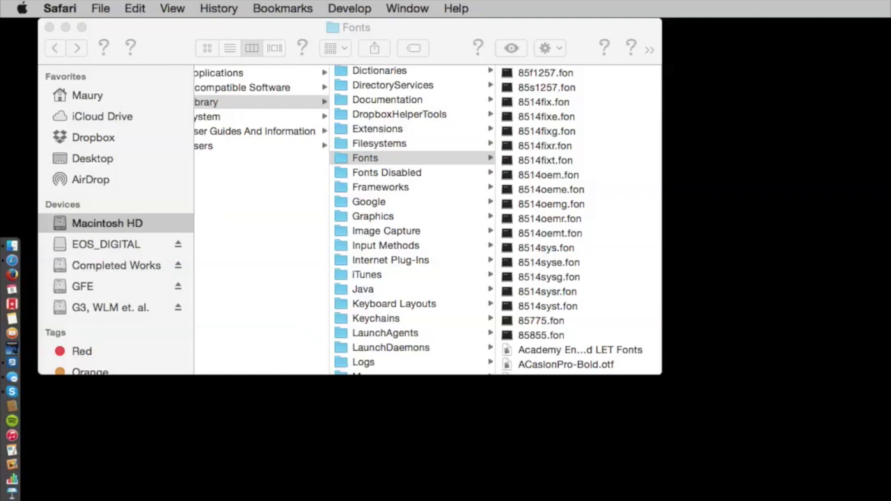
{"action": "left_click_drag", "start_coordinate": [696, 112], "coordinate": [555, 107]}
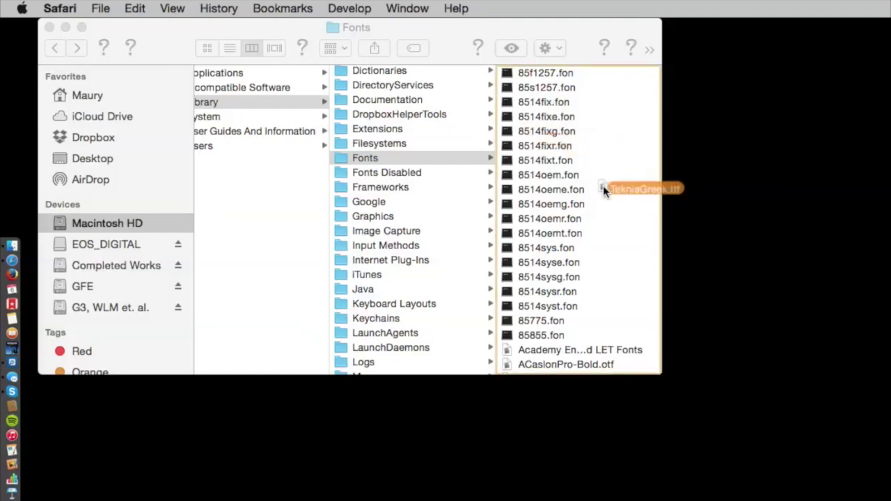
{"action": "mouse_move", "coordinate": [603, 188]}
{"action": "left_mouse_down"}
{"action": "mouse_move", "coordinate": [595, 252]}
{"action": "mouse_move", "coordinate": [595, 198]}
{"action": "left_mouse_up"}
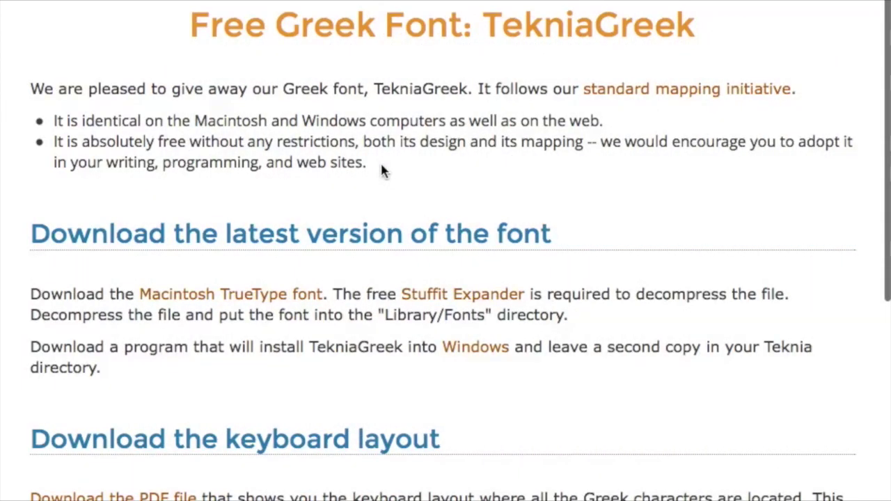
Review the keyboard layout section of the TekniaGreek page and its keyboard layout PDF.
{"action": "scroll", "coordinate": [381, 169], "scroll_direction": "down", "scroll_amount": 10}
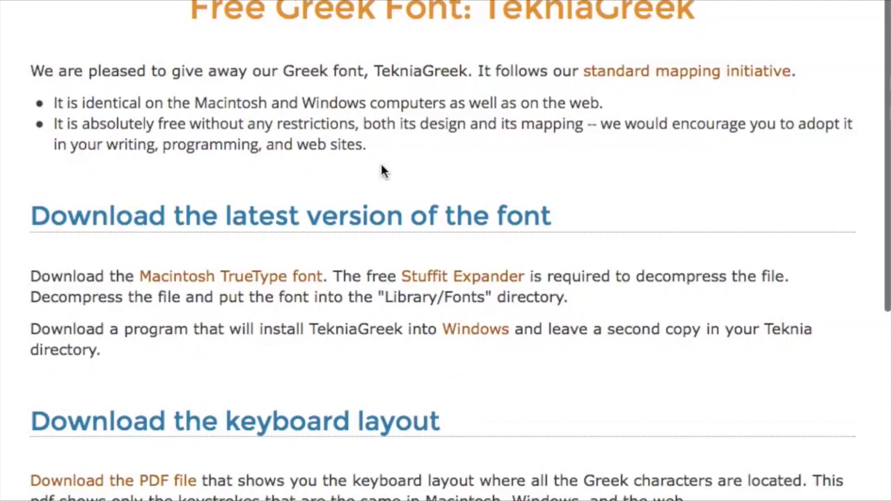
{"action": "scroll", "coordinate": [382, 169], "scroll_direction": "down", "scroll_amount": 1}
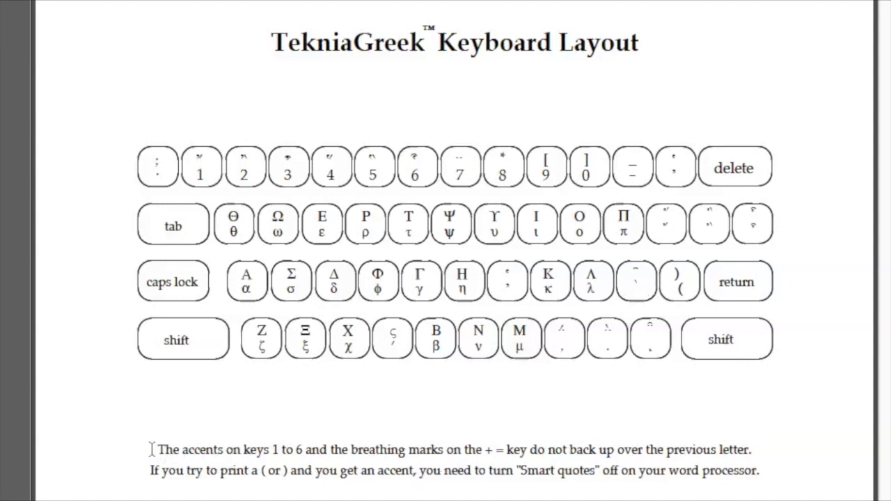
Examine the notes below the TekniaGreek keyboard layout about non-backing accents and the "Smart quotes" setting.
{"action": "left_click_drag", "start_coordinate": [149, 450], "coordinate": [555, 468]}
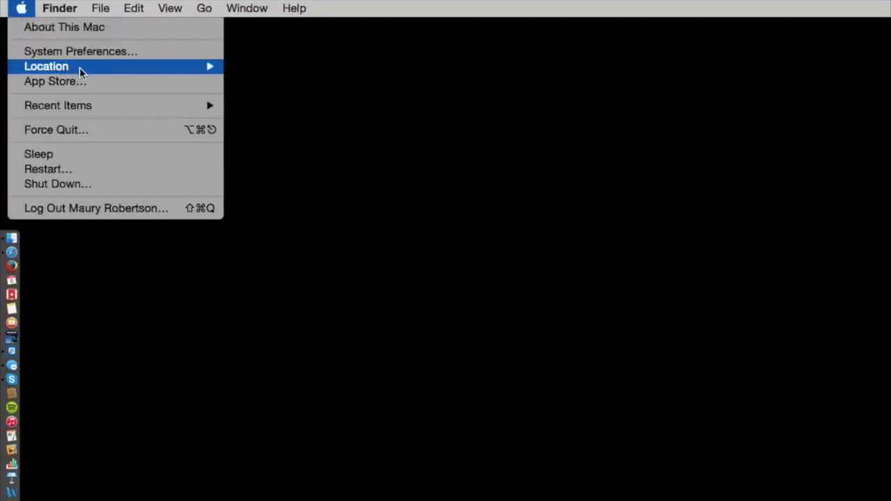
Switch to System Preferences and show the Keyboard input sources with the U.S. layout selected.
{"action": "left_click", "coordinate": [93, 52]}
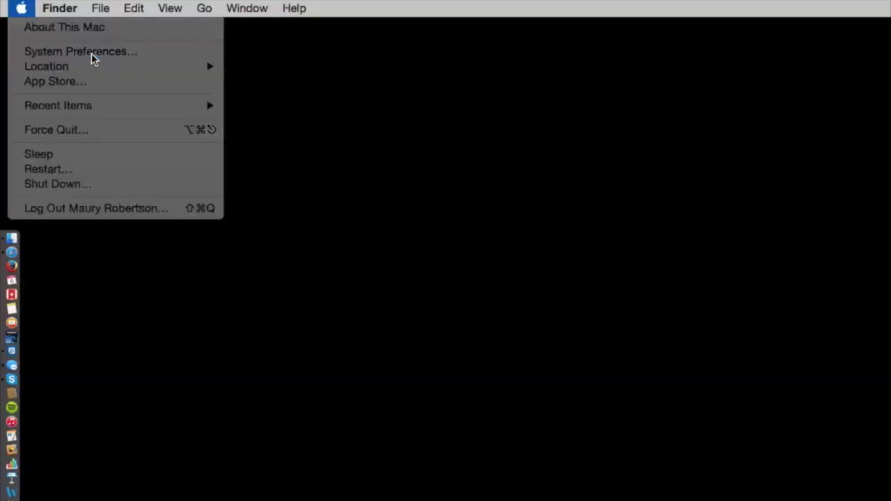
{"action": "left_click", "coordinate": [334, 188]}
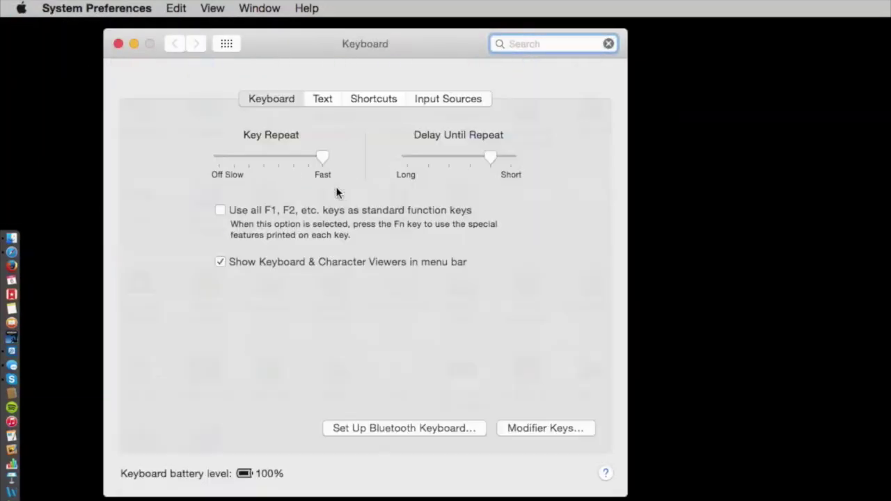
{"action": "left_click", "coordinate": [449, 86]}
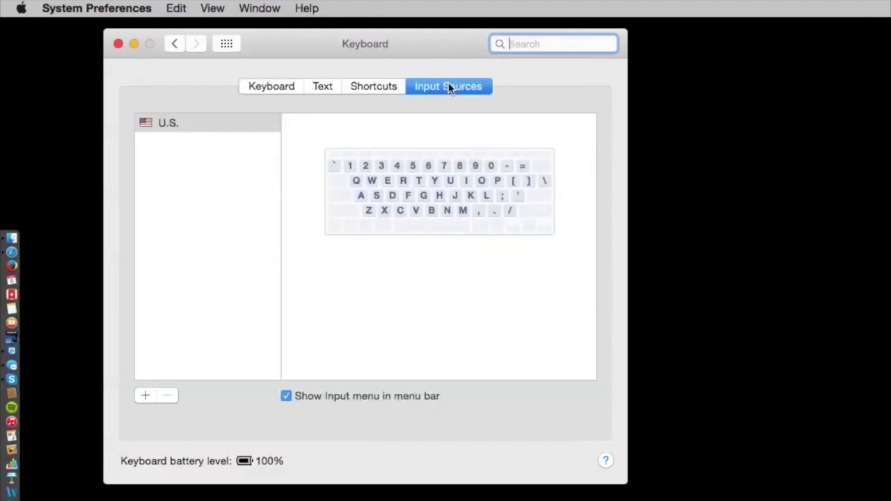
{"action": "left_click", "coordinate": [215, 124]}
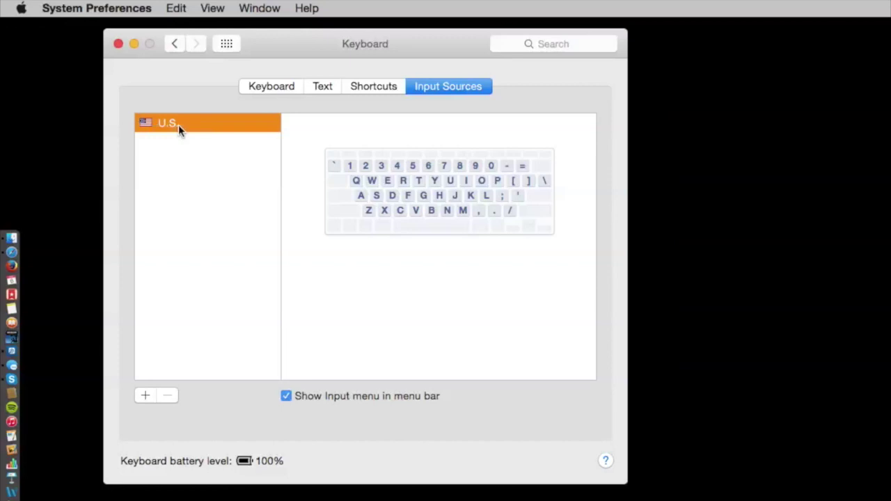
Add the Greek Polytonic keyboard from the Greek language group to the input sources.
{"action": "left_click", "coordinate": [143, 396]}
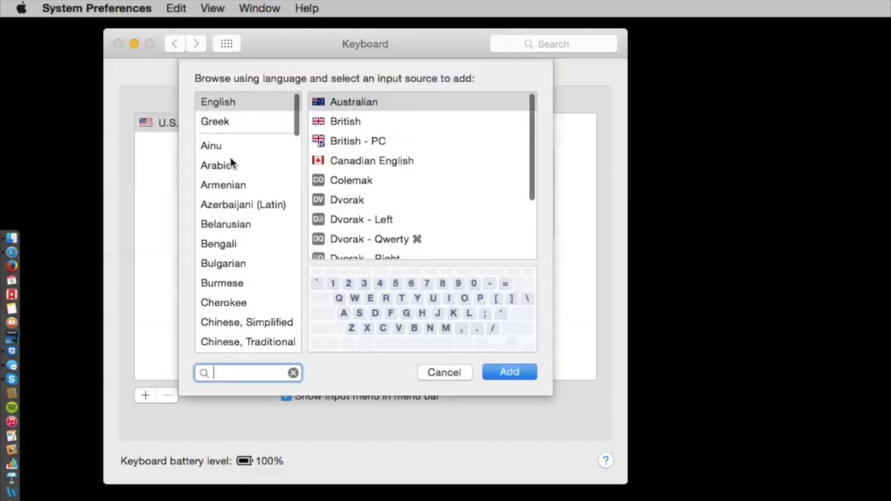
{"action": "left_click", "coordinate": [216, 122]}
{"action": "scroll", "coordinate": [228, 213], "scroll_direction": "down", "scroll_amount": 10}
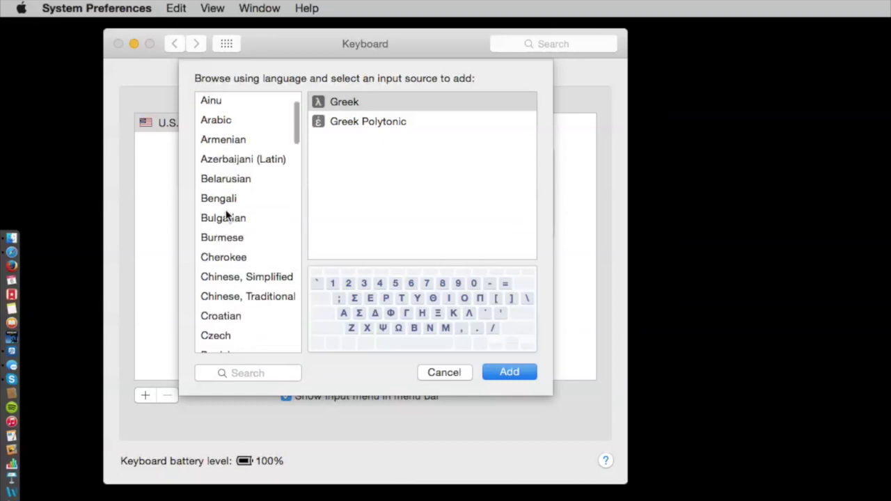
{"action": "scroll", "coordinate": [226, 216], "scroll_direction": "up", "scroll_amount": 8}
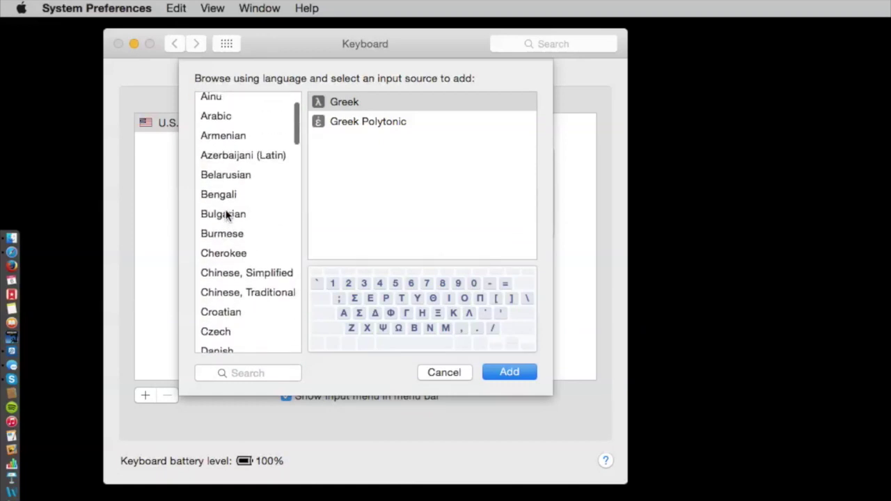
{"action": "left_click", "coordinate": [364, 120]}
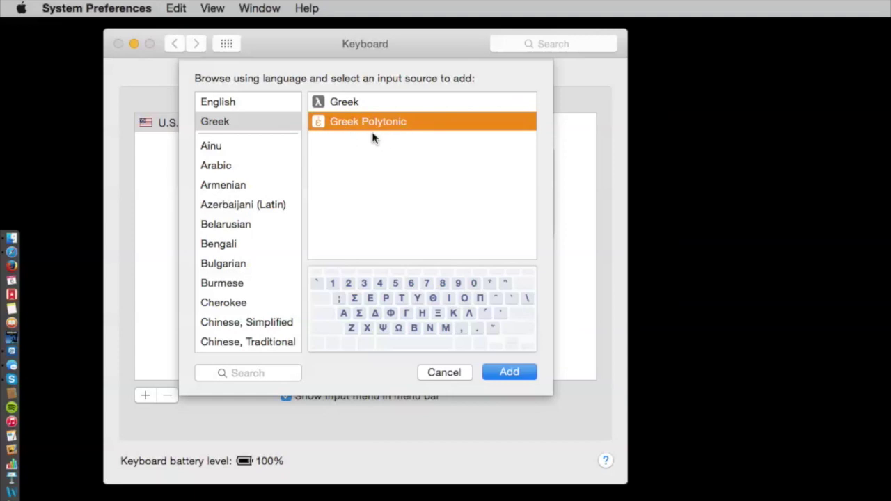
{"action": "left_click", "coordinate": [354, 102]}
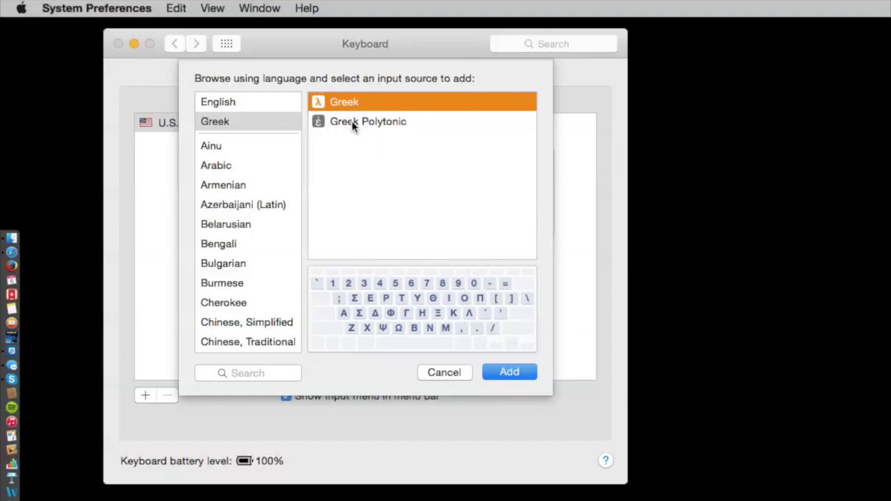
{"action": "left_click", "coordinate": [348, 123]}
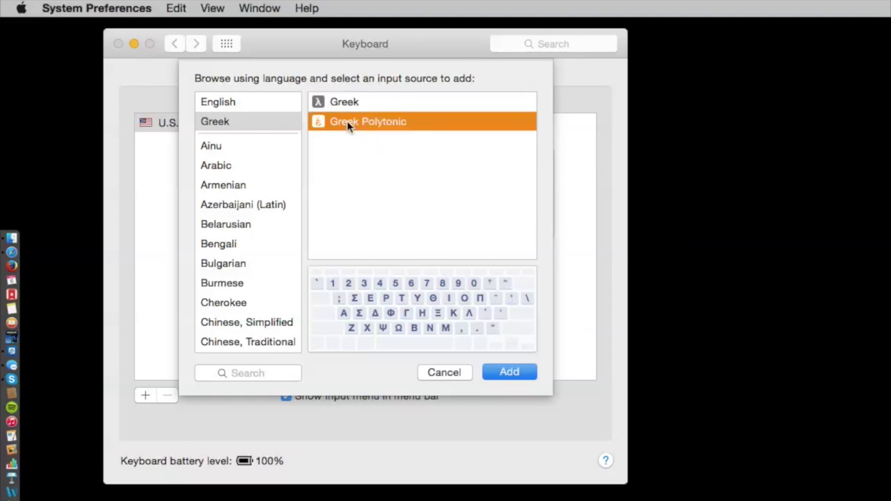
{"action": "left_click", "coordinate": [509, 374]}
Review the U.S. and Greek Polytonic input sources, the input menu option and the keyboard shortcuts for Input Sources.
{"action": "left_click", "coordinate": [190, 143]}
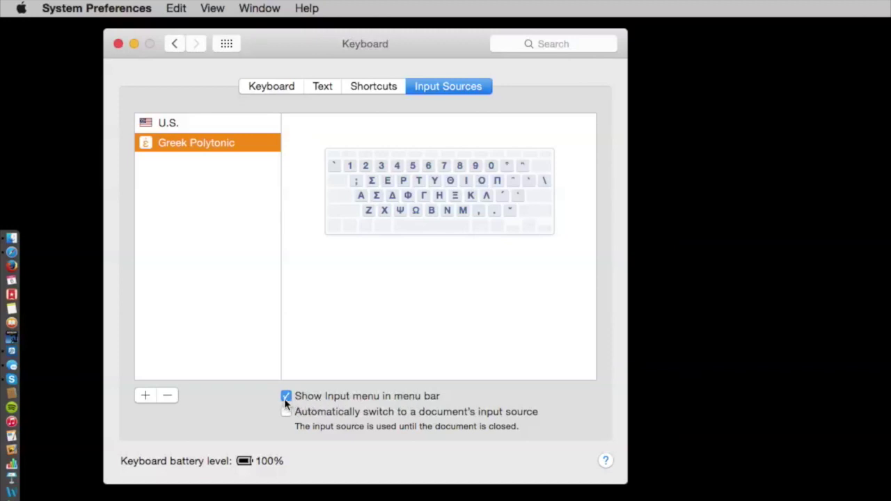
{"action": "left_click", "coordinate": [174, 121]}
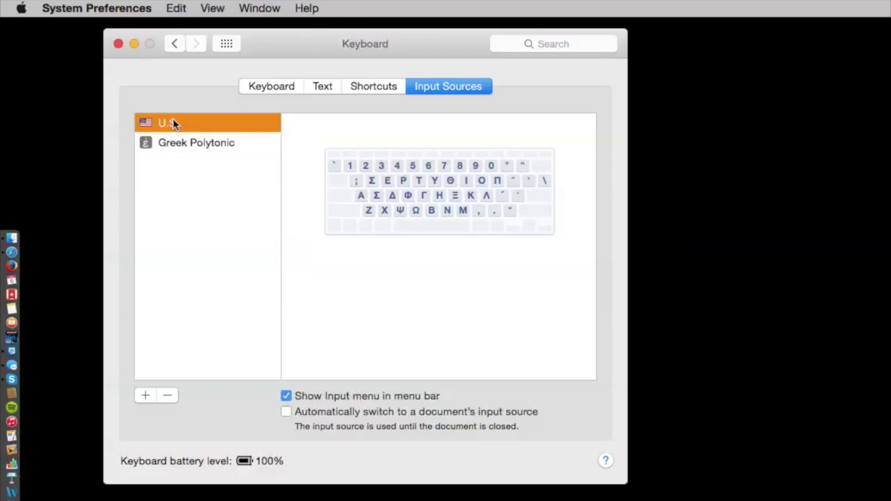
{"action": "left_click", "coordinate": [191, 144]}
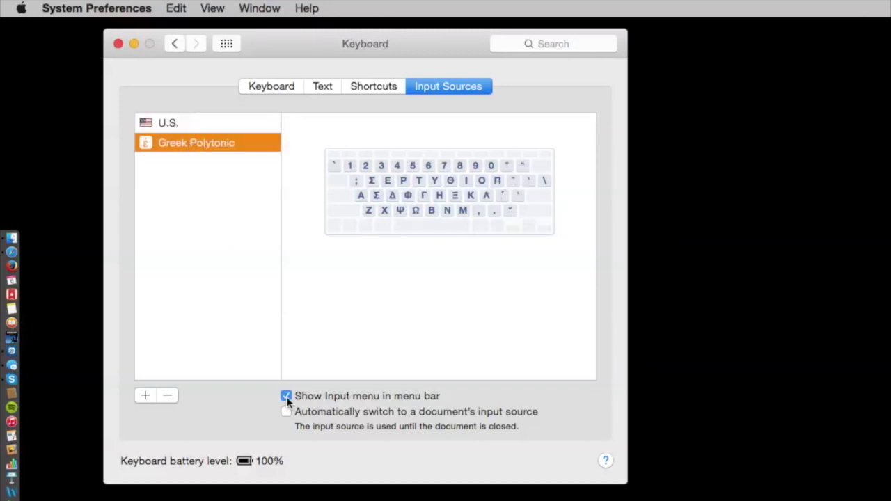
{"action": "left_click", "coordinate": [375, 86]}
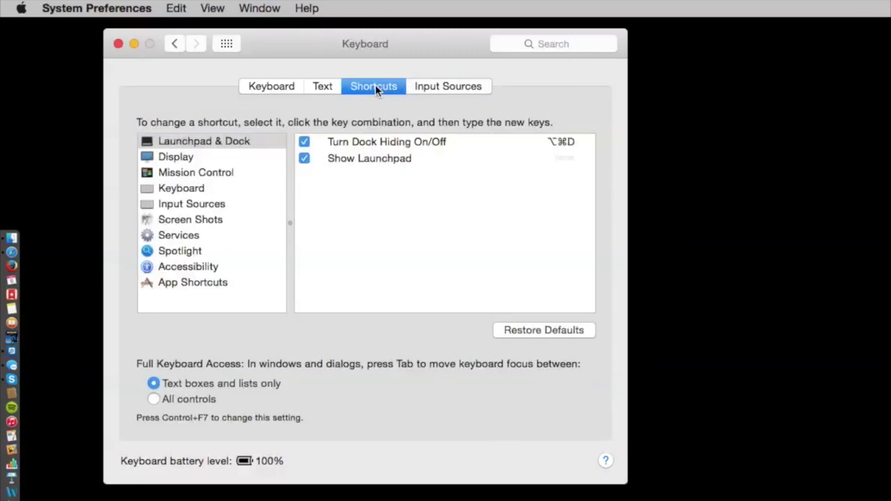
{"action": "left_click", "coordinate": [172, 205]}
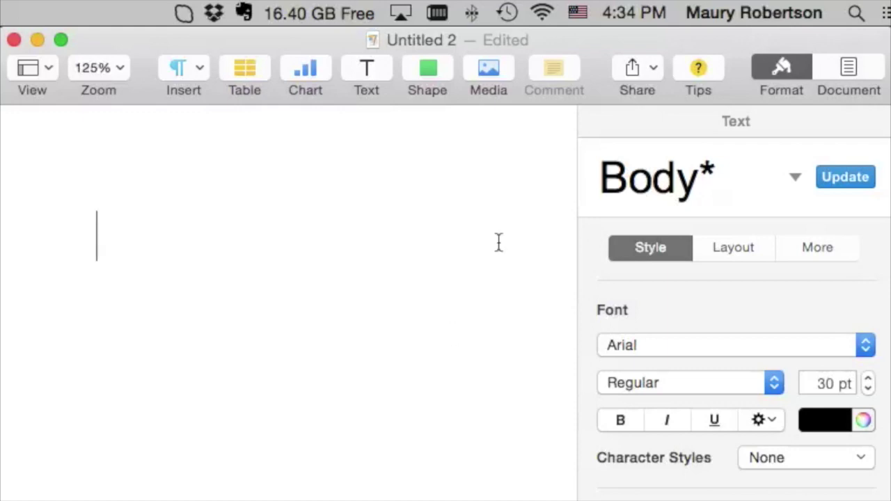
In the Pages document, write "This is English" using the U.S. input source and the Arial font.
{"action": "left_click", "coordinate": [578, 12]}
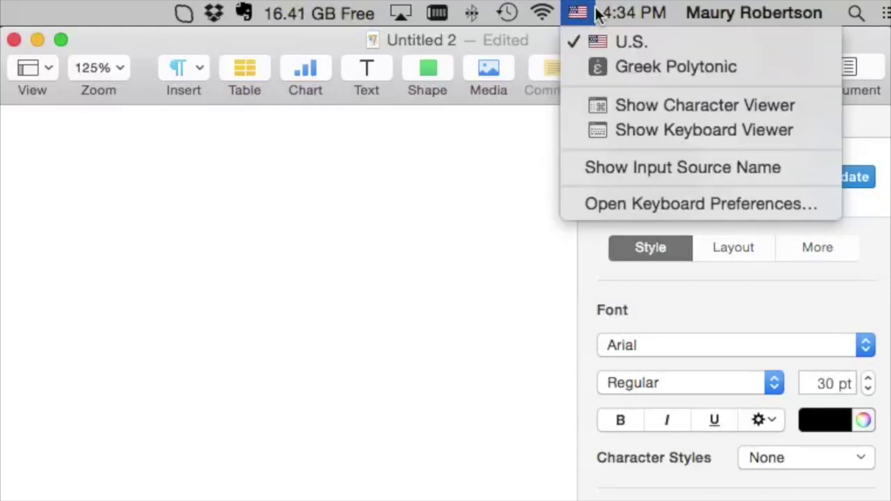
{"action": "left_click", "coordinate": [632, 45]}
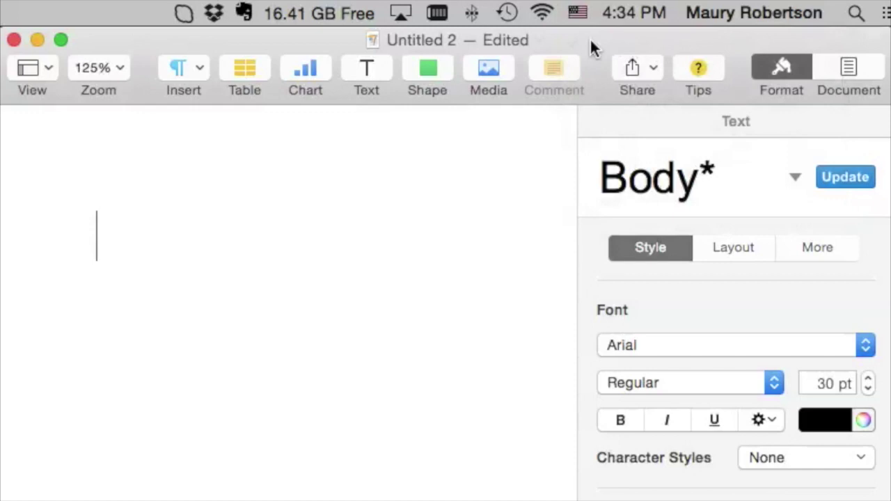
{"action": "left_click", "coordinate": [185, 272]}
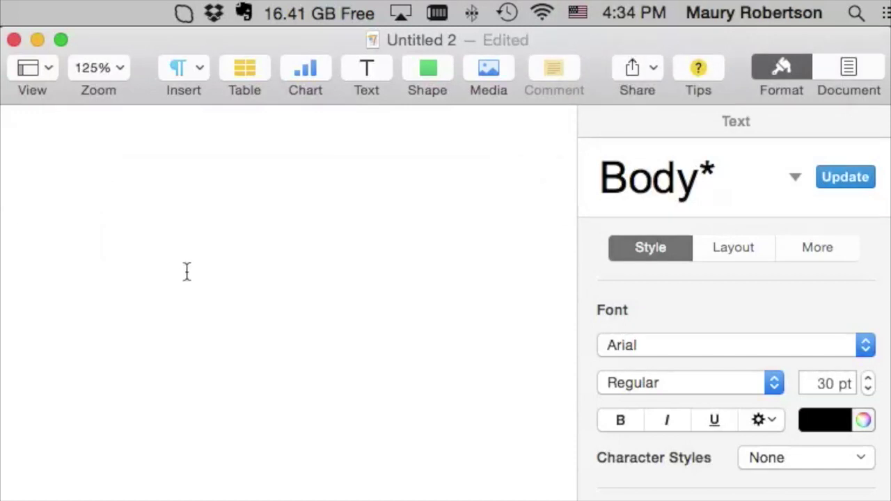
{"action": "type", "text": "This is"}
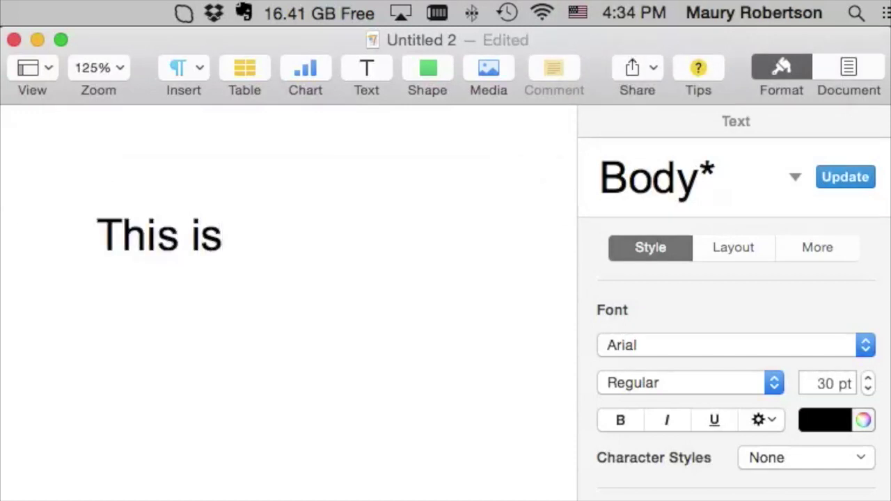
{"action": "type", "text": " English"}
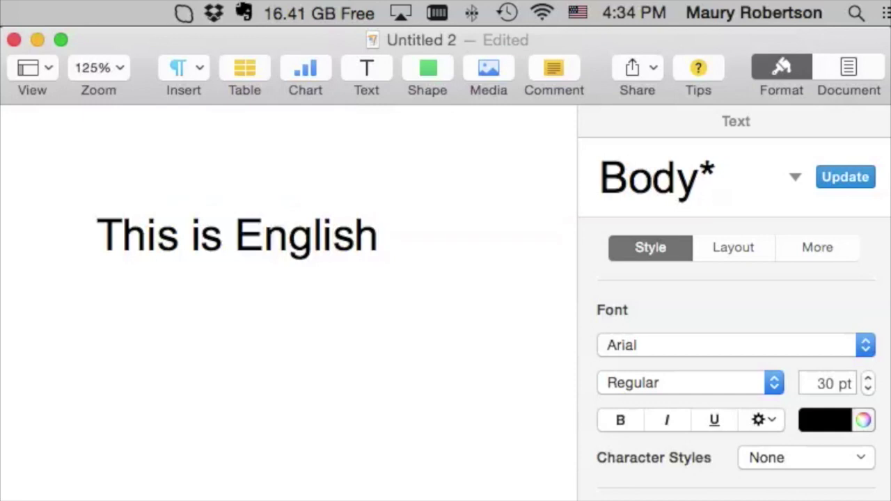
{"action": "left_click", "coordinate": [691, 348]}
{"action": "left_click", "coordinate": [618, 350]}
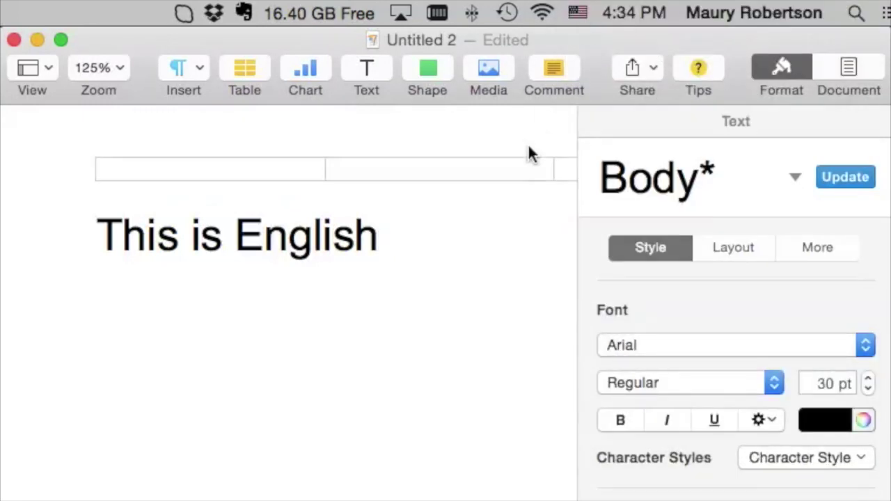
Start a new line and write "Ουτος εστιν Κοινη" with the Greek Polytonic input source, keeping the Arial font.
{"action": "key", "text": "Return"}
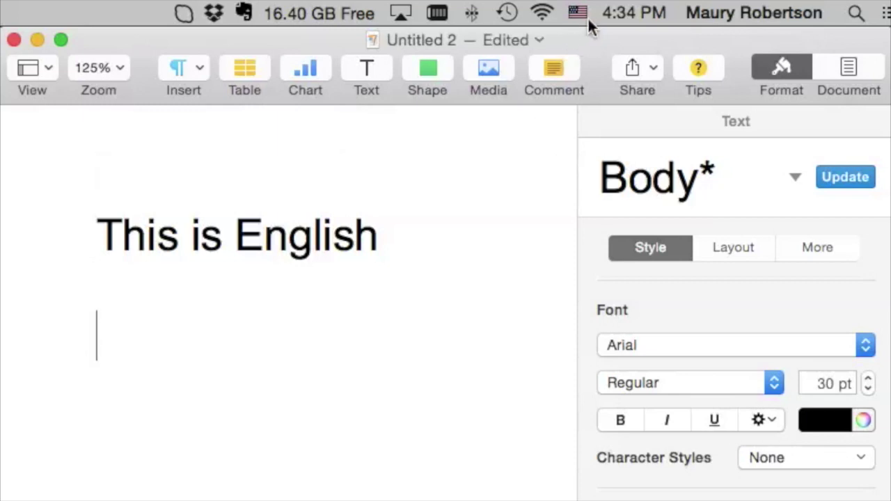
{"action": "left_click", "coordinate": [577, 13]}
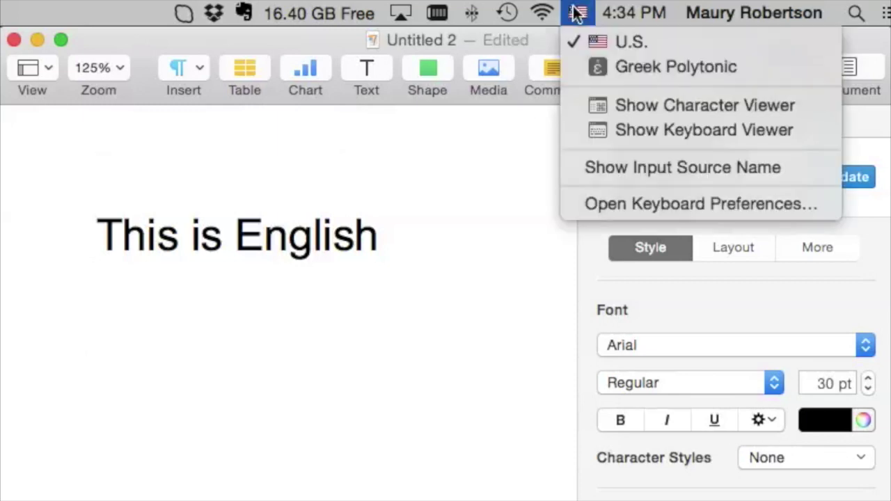
{"action": "left_click", "coordinate": [664, 69]}
{"action": "left_click", "coordinate": [652, 346]}
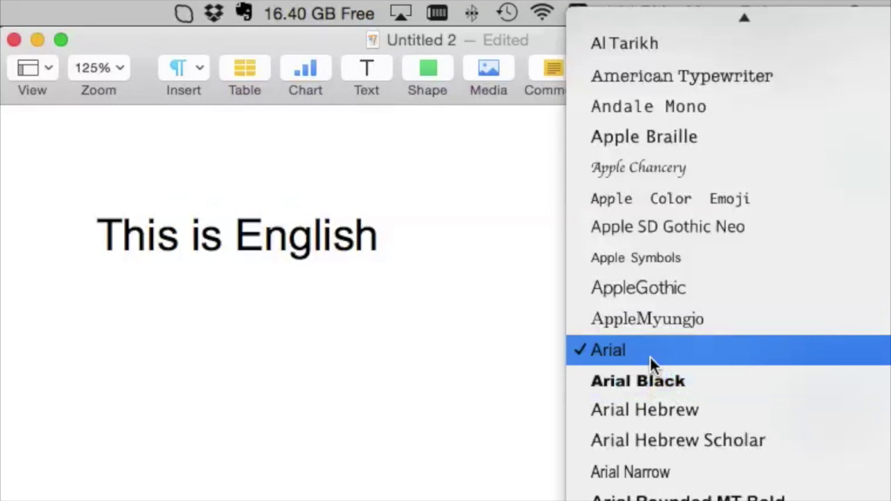
{"action": "left_click", "coordinate": [168, 341]}
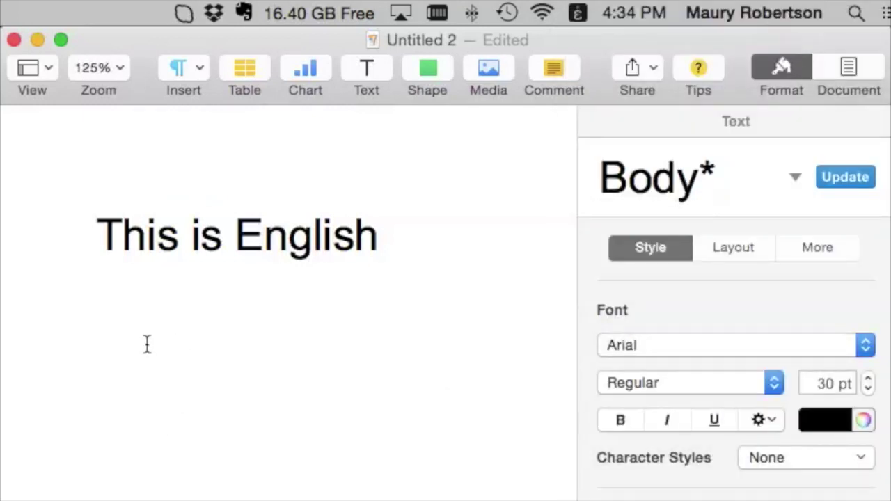
{"action": "type", "text": "Ouτο"}
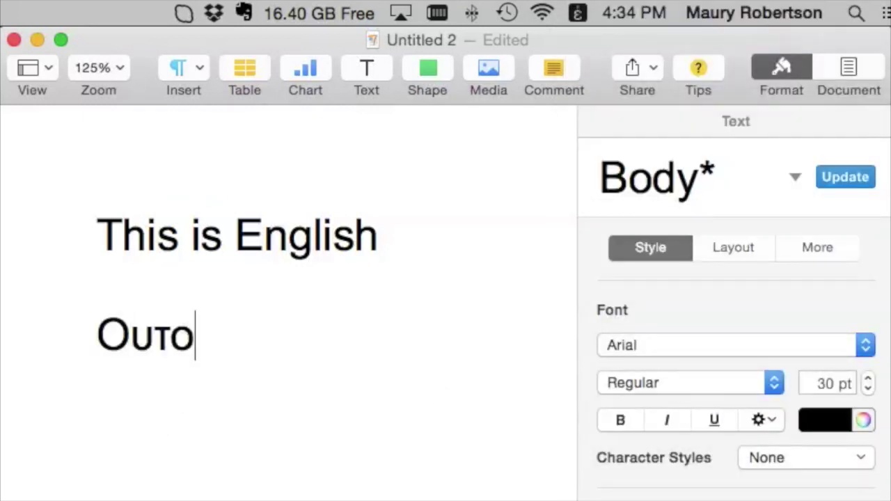
{"action": "type", "text": "ς εστιν Κοινη"}
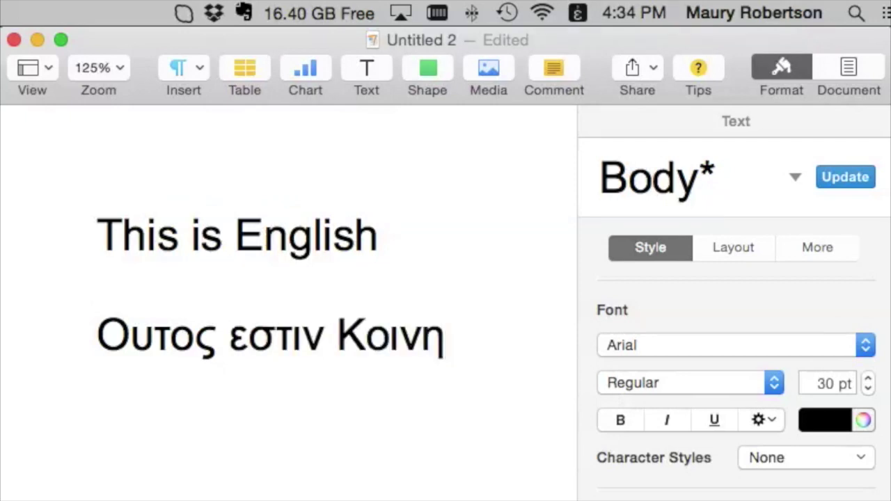
Select the whole Greek line and set its font to Arial Black.
{"action": "left_click", "coordinate": [775, 346]}
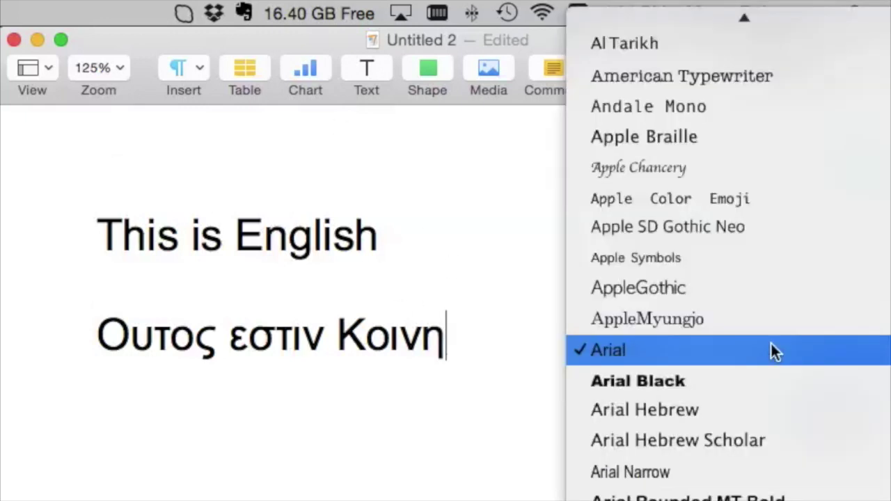
{"action": "left_click", "coordinate": [641, 381]}
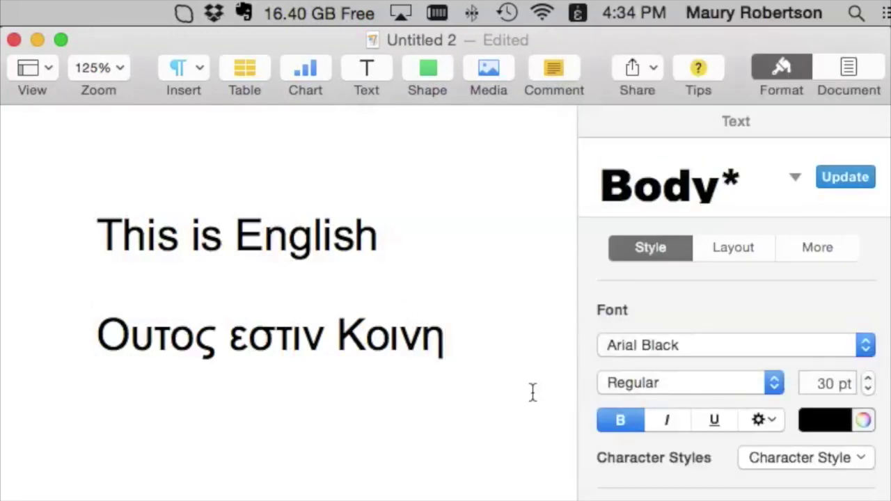
{"action": "left_click_drag", "start_coordinate": [509, 350], "coordinate": [42, 350]}
{"action": "left_click", "coordinate": [694, 340]}
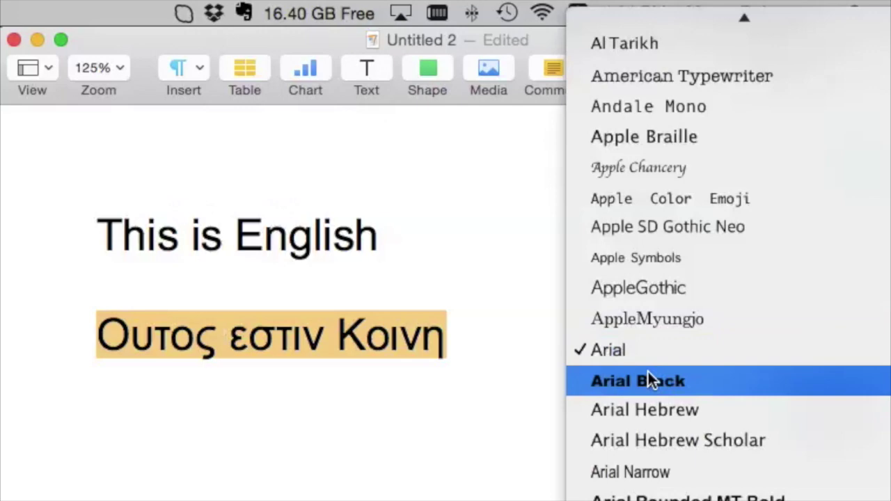
{"action": "left_click", "coordinate": [648, 371]}
Try the fonts Arial Narrow, Athelas and Avenir Next in turn on the selected Greek line.
{"action": "left_click", "coordinate": [675, 348]}
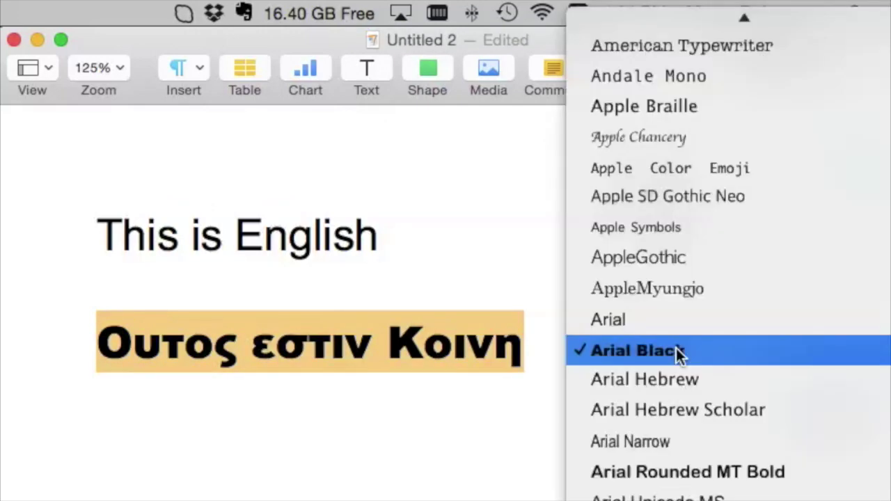
{"action": "left_click", "coordinate": [653, 443]}
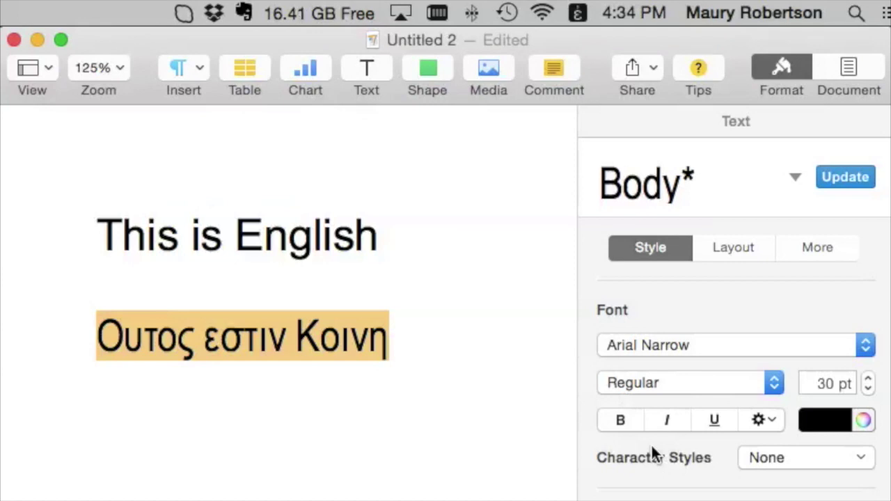
{"action": "left_click", "coordinate": [652, 348]}
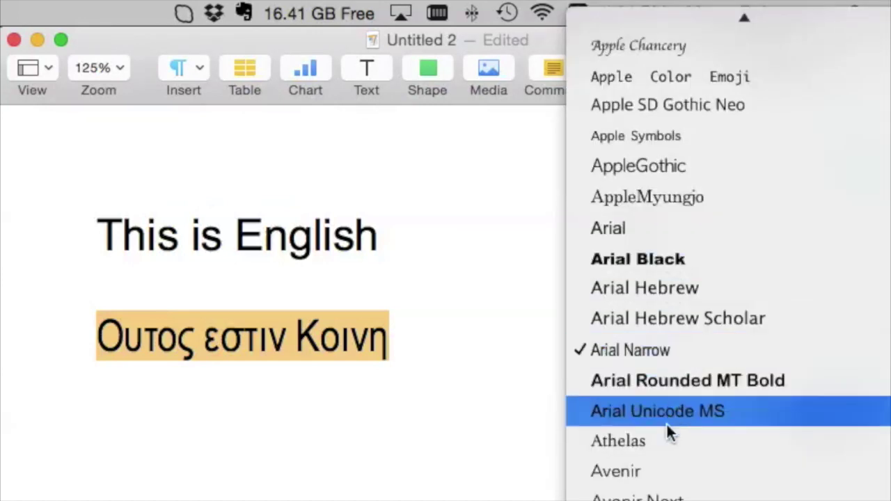
{"action": "left_click", "coordinate": [646, 440]}
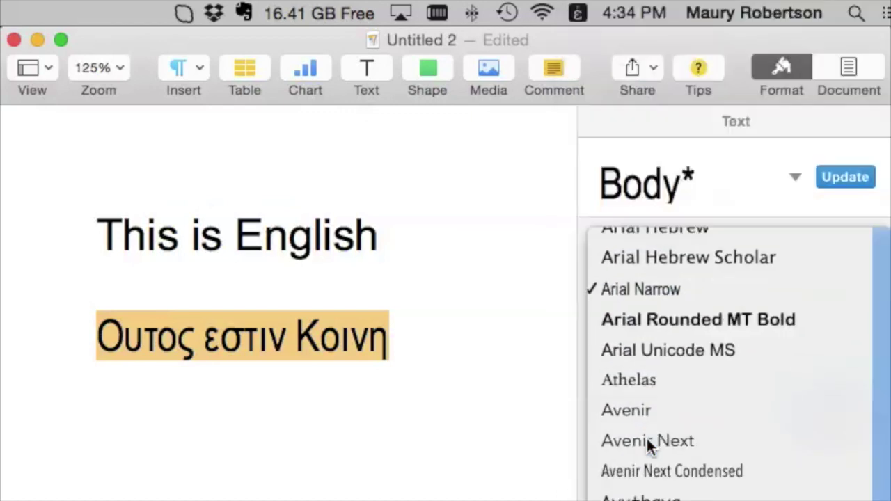
{"action": "left_click", "coordinate": [672, 348]}
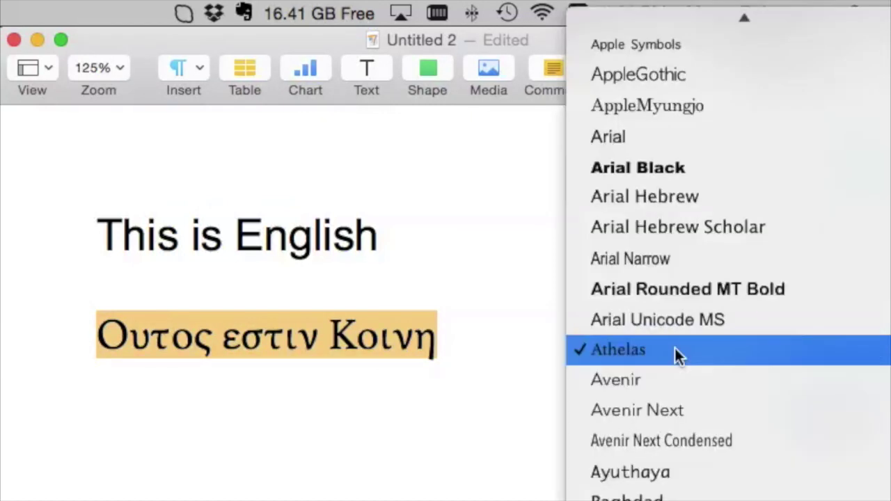
{"action": "left_click", "coordinate": [639, 412]}
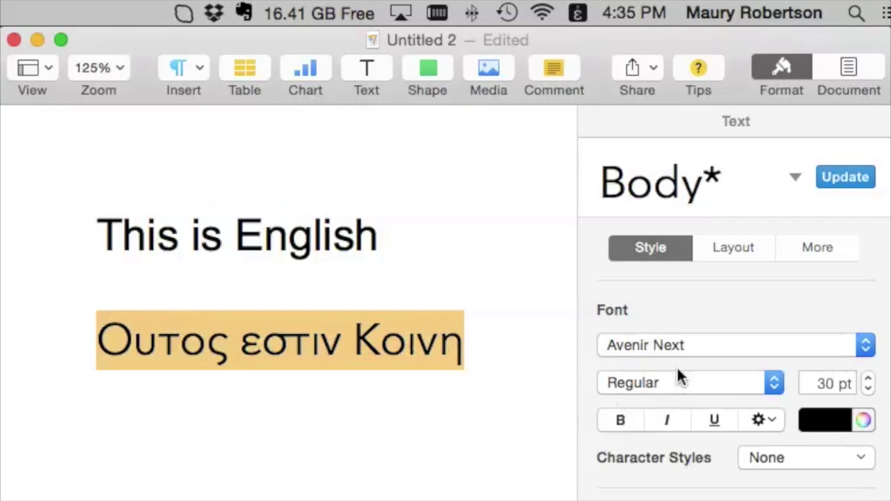
Set the font of the selected Greek line to Gentium.
{"action": "left_click", "coordinate": [686, 349]}
{"action": "scroll", "coordinate": [685, 352], "scroll_direction": "down", "scroll_amount": 20}
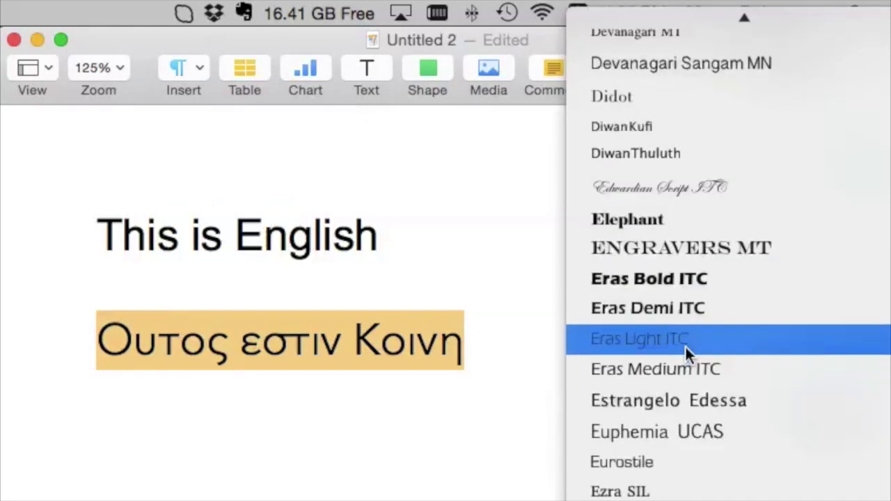
{"action": "scroll", "coordinate": [685, 347], "scroll_direction": "up", "scroll_amount": 8}
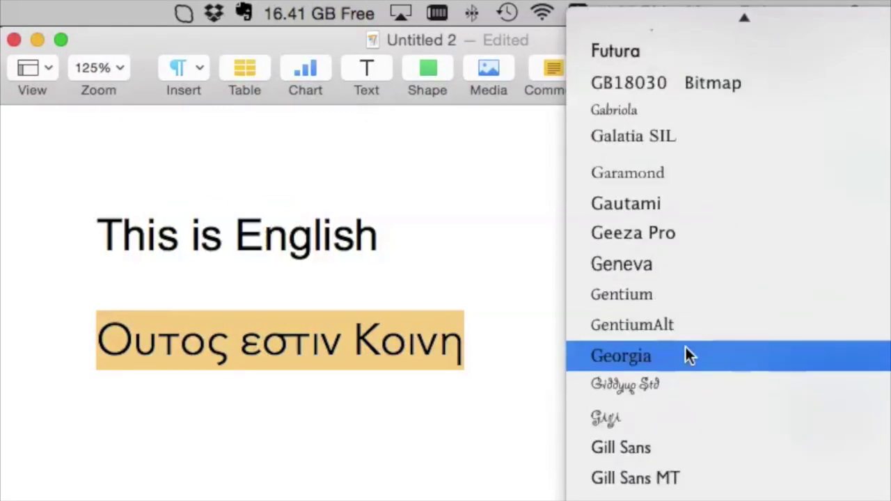
{"action": "left_click", "coordinate": [621, 296]}
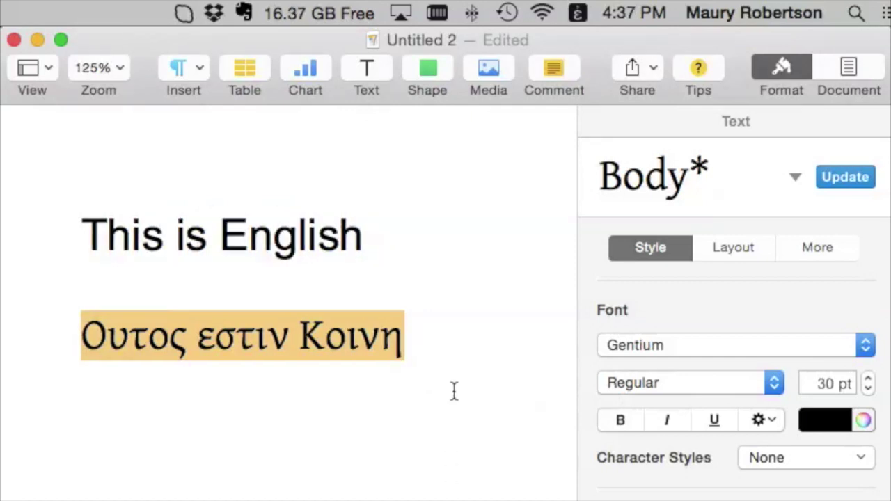
Show the Keyboard Viewer for Greek Polytonic and replace the selected Greek line with "ασς" using its on-screen keys.
{"action": "left_click", "coordinate": [580, 14]}
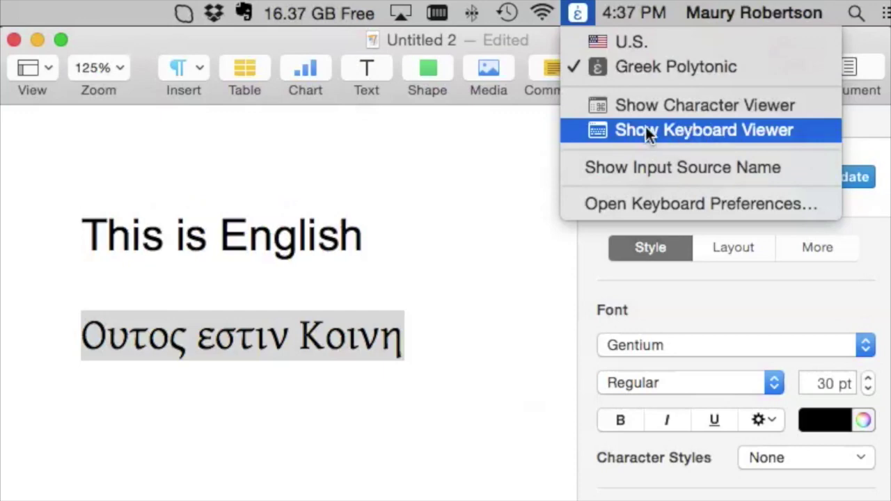
{"action": "left_click", "coordinate": [674, 132]}
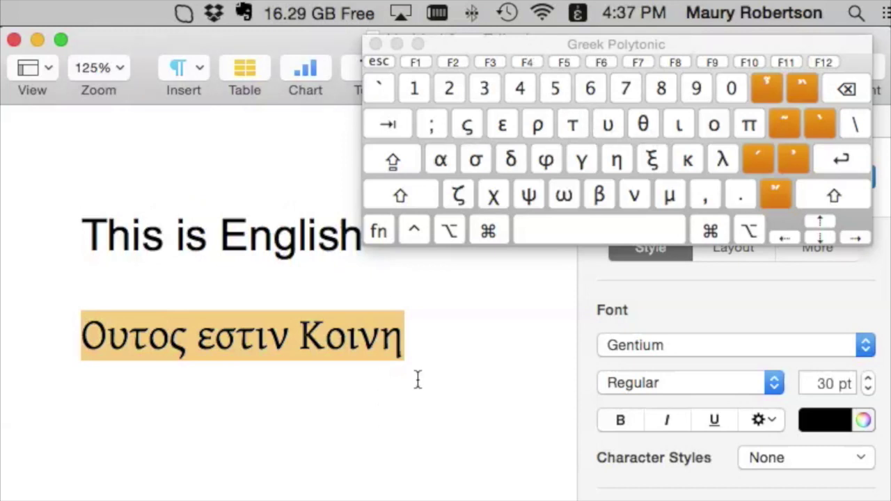
{"action": "left_click", "coordinate": [440, 160]}
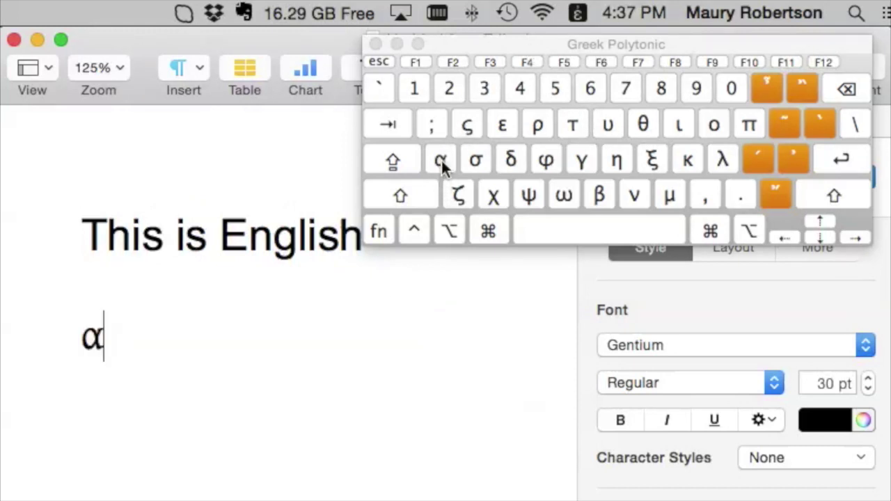
{"action": "left_click", "coordinate": [474, 160]}
{"action": "left_click", "coordinate": [470, 125]}
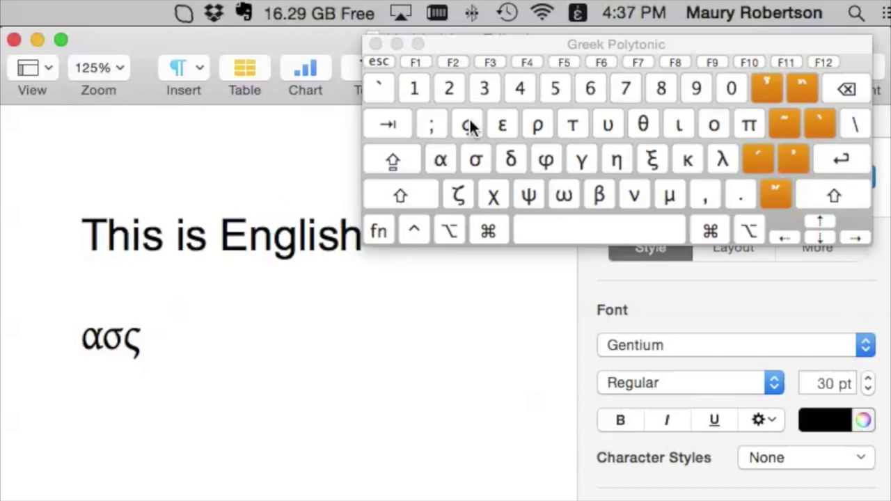
Add the capital letters "ΕΡ" from the shifted layout of the Keyboard Viewer.
{"action": "key", "text": "shift"}
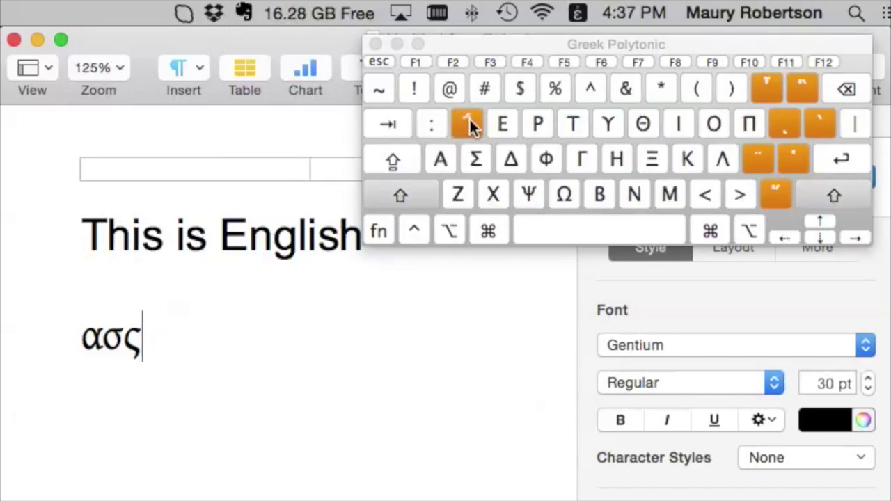
{"action": "left_click", "coordinate": [503, 128], "text": "shift"}
{"action": "left_click", "coordinate": [538, 126], "text": "shift"}
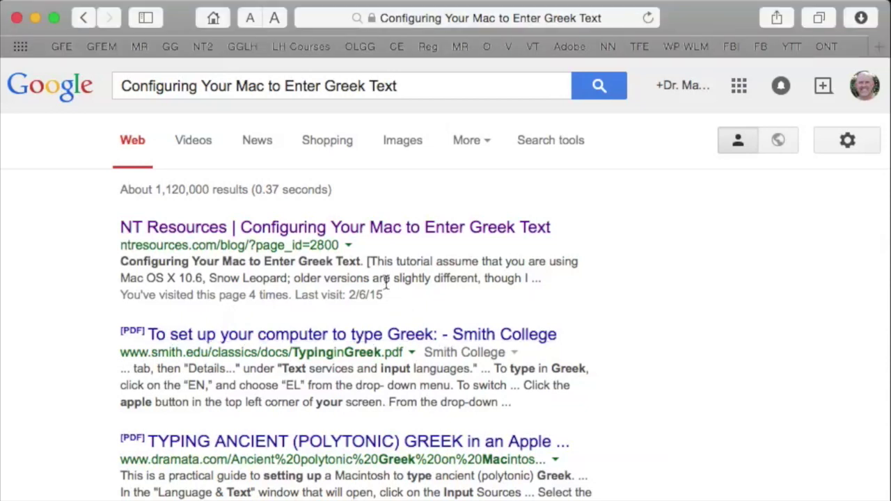
Switch to Safari and open the NT Resources page "Configuring Your Mac to Enter Greek Text" from the Google results.
{"action": "left_click", "coordinate": [421, 304]}
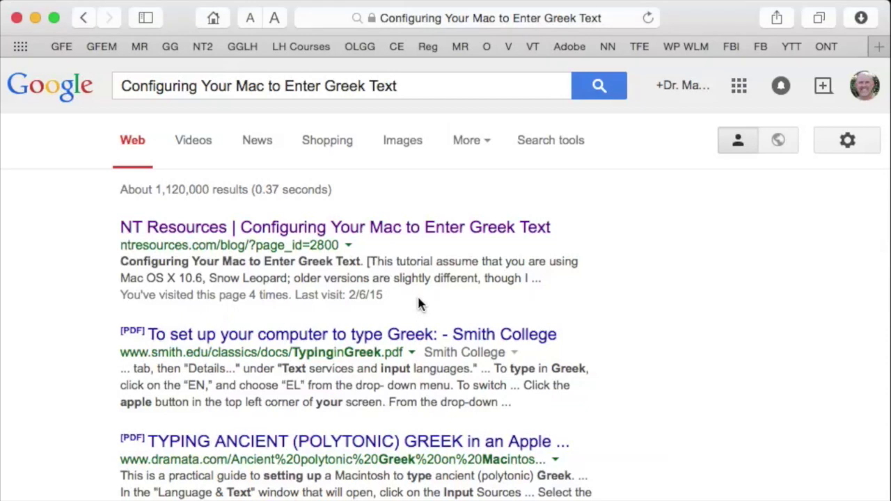
{"action": "left_click_drag", "start_coordinate": [423, 87], "coordinate": [119, 85]}
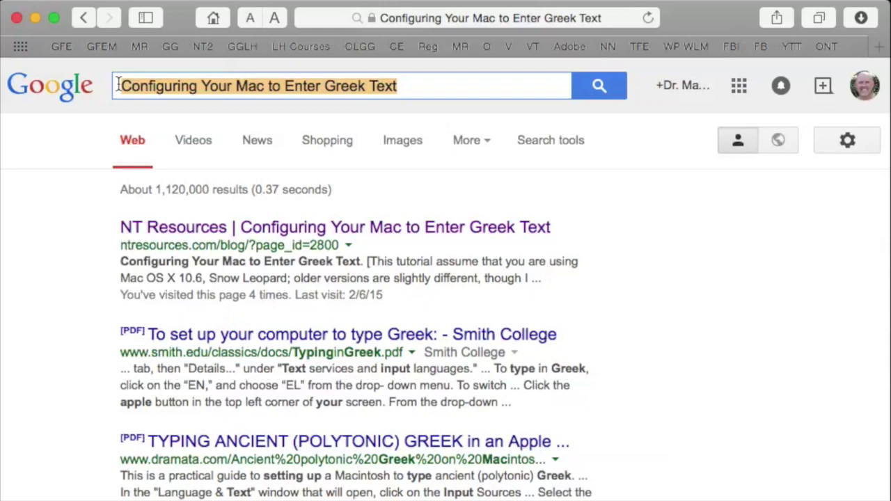
{"action": "scroll", "coordinate": [484, 438], "scroll_direction": "right", "scroll_amount": 2}
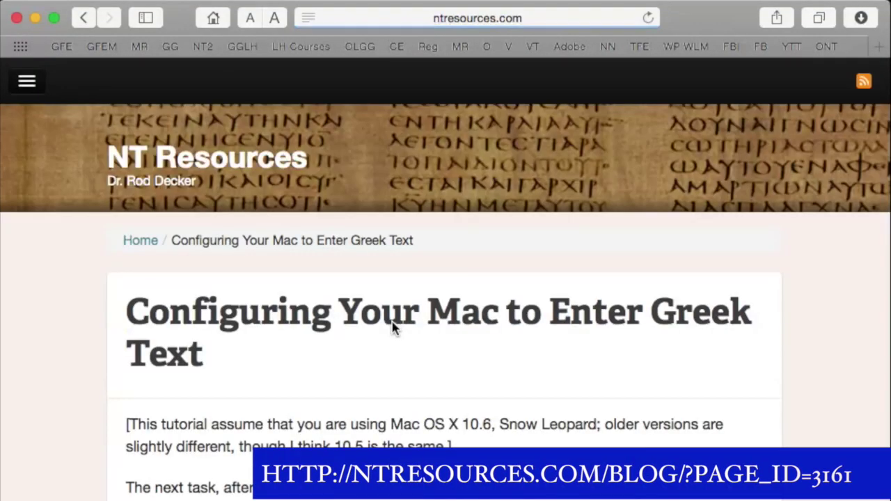
Read the tutorial's introduction and its section on downloading a polytonic Greek key layout.
{"action": "scroll", "coordinate": [408, 373], "scroll_direction": "down", "scroll_amount": 3}
{"action": "scroll", "coordinate": [408, 371], "scroll_direction": "down", "scroll_amount": 2}
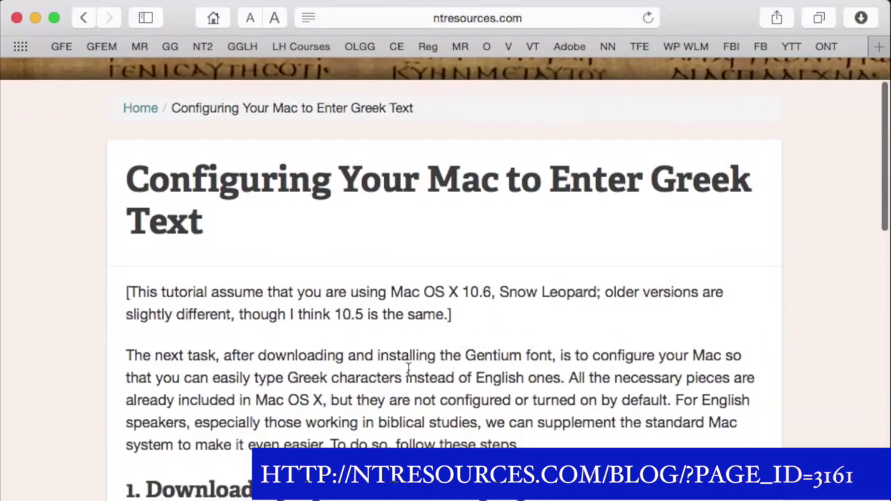
{"action": "scroll", "coordinate": [408, 369], "scroll_direction": "down", "scroll_amount": 7}
{"action": "scroll", "coordinate": [408, 370], "scroll_direction": "up", "scroll_amount": 7}
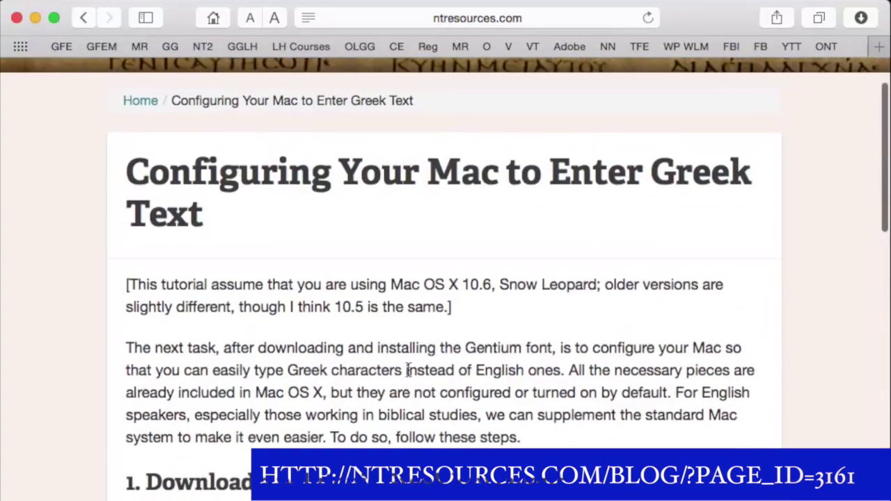
{"action": "scroll", "coordinate": [408, 370], "scroll_direction": "down", "scroll_amount": 4}
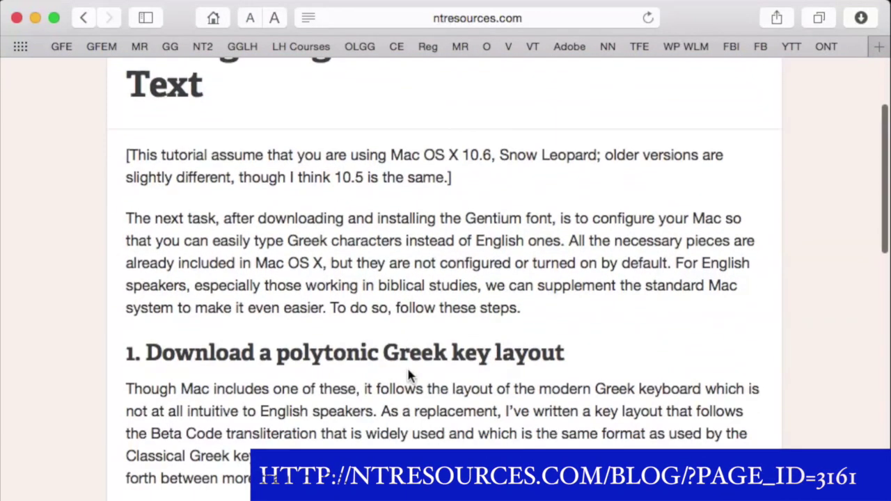
{"action": "scroll", "coordinate": [408, 376], "scroll_direction": "down", "scroll_amount": 3}
{"action": "scroll", "coordinate": [408, 376], "scroll_direction": "down", "scroll_amount": 3}
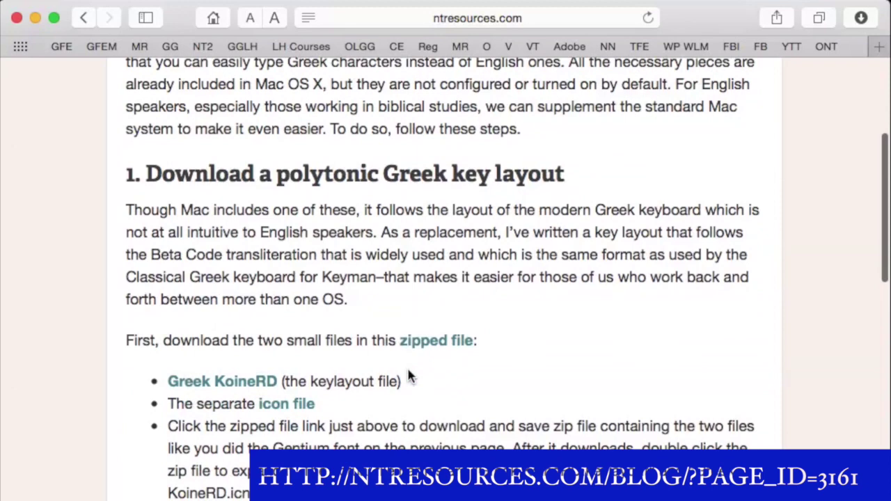
{"action": "scroll", "coordinate": [409, 375], "scroll_direction": "down", "scroll_amount": 1}
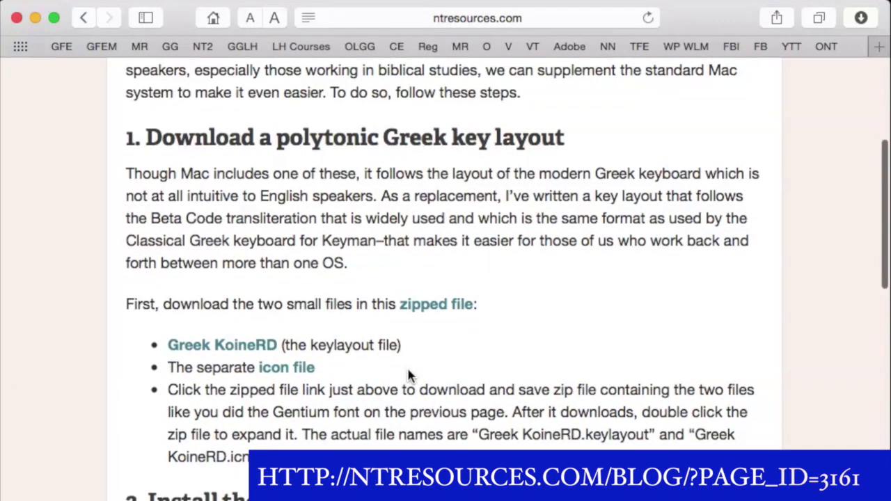
{"action": "scroll", "coordinate": [408, 375], "scroll_direction": "down", "scroll_amount": 1}
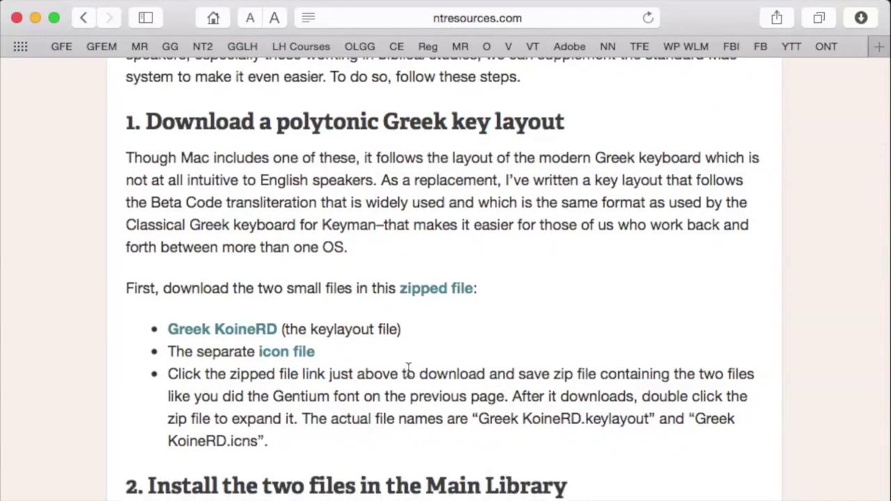
{"action": "scroll", "coordinate": [409, 373], "scroll_direction": "down", "scroll_amount": 2}
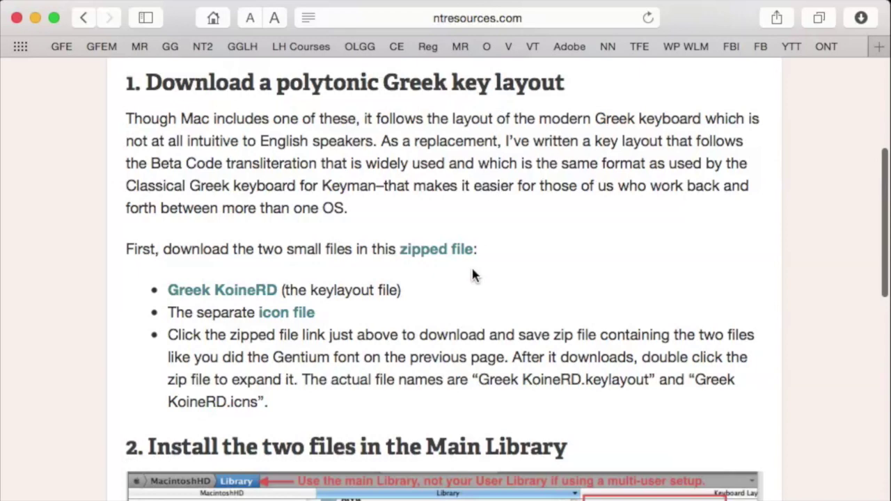
{"action": "scroll", "coordinate": [472, 275], "scroll_direction": "down", "scroll_amount": 4}
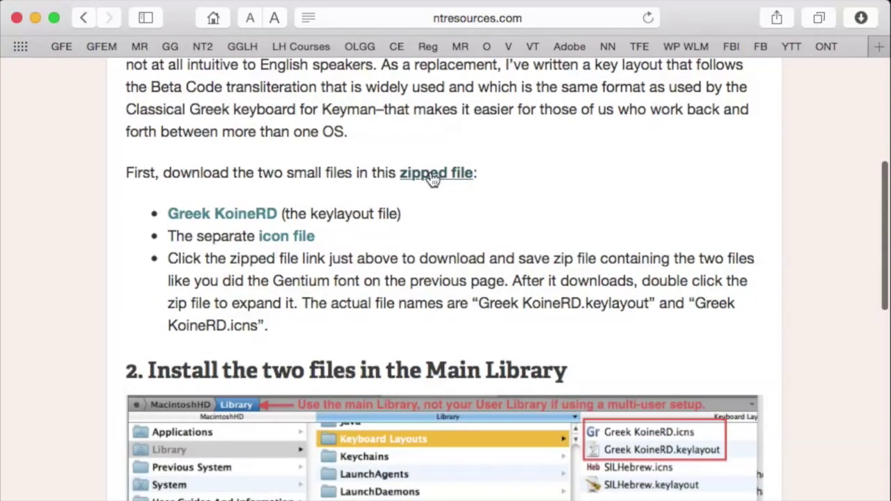
Download the zipped key layout files and show the downloaded GreekKoine folder in a Finder window moved fully into view.
{"action": "left_click", "coordinate": [433, 180]}
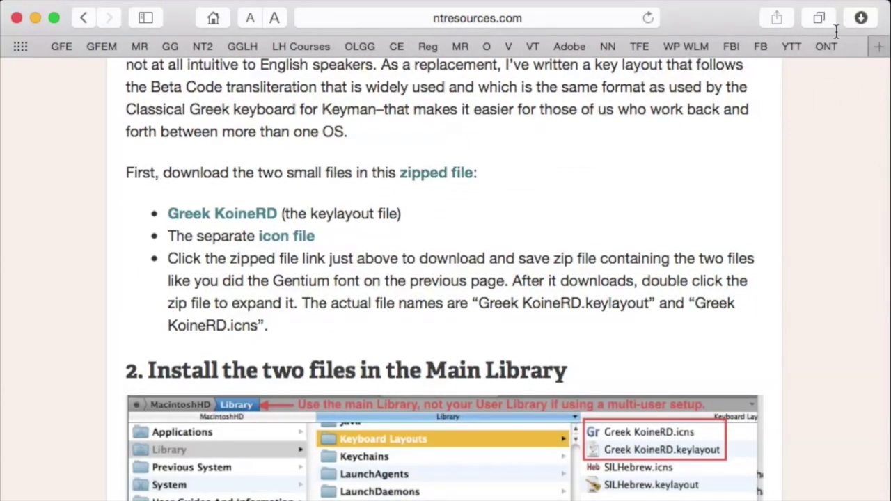
{"action": "left_click", "coordinate": [862, 17]}
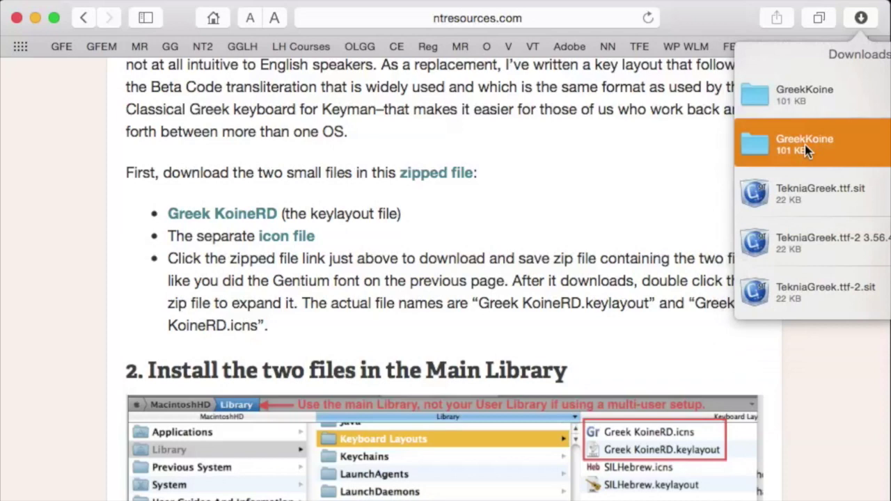
{"action": "left_click", "coordinate": [761, 96]}
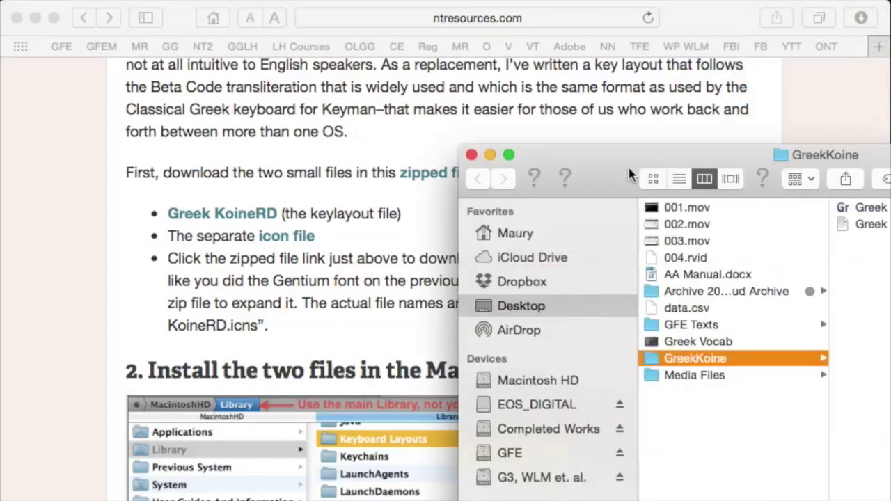
{"action": "left_click_drag", "start_coordinate": [630, 174], "coordinate": [432, 108]}
{"action": "double_click", "coordinate": [611, 49]}
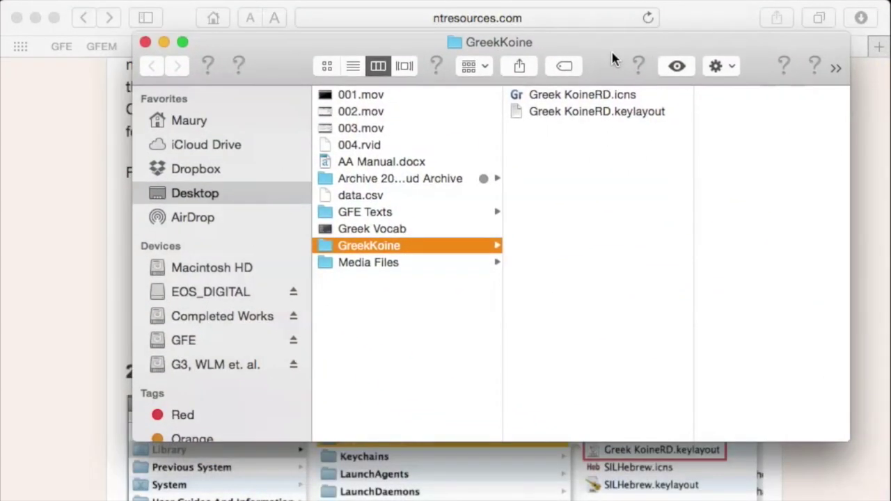
Preview the two files in the GreekKoine folder and select both Greek KoineRD.icns and Greek KoineRD.keylayout, with the window moved higher.
{"action": "left_click", "coordinate": [555, 95]}
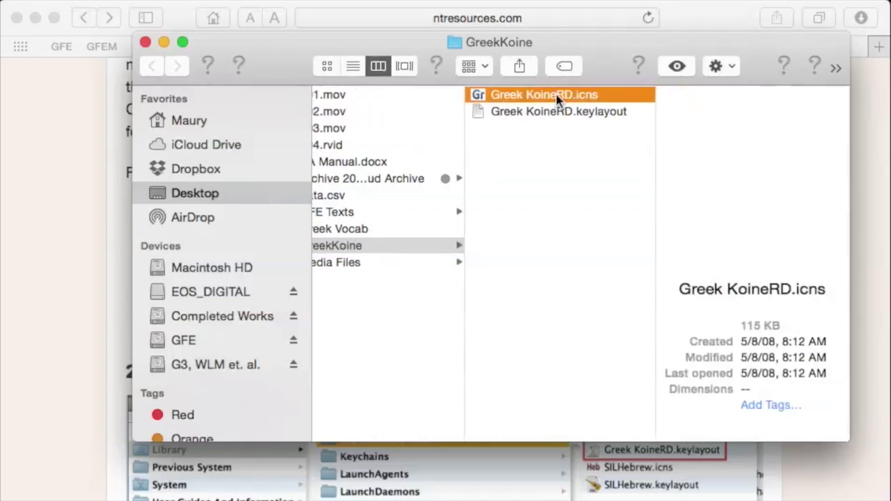
{"action": "left_click", "coordinate": [521, 113]}
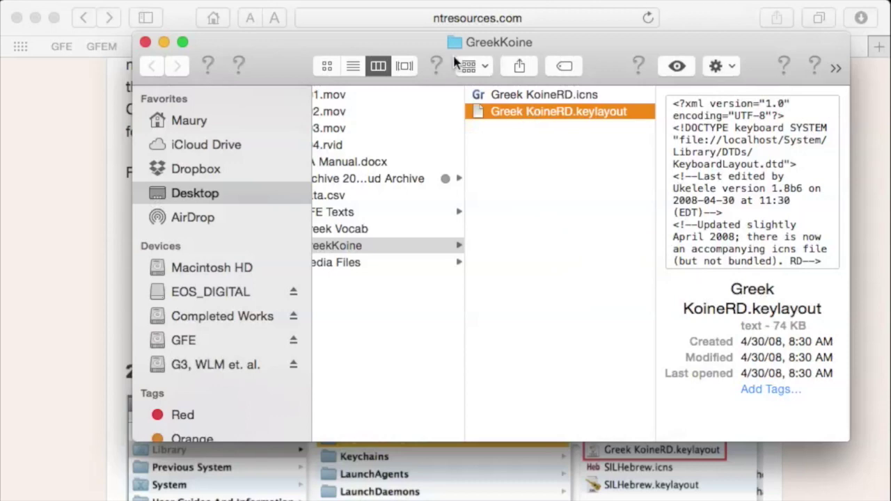
{"action": "left_click_drag", "start_coordinate": [273, 44], "coordinate": [322, 12]}
{"action": "left_click", "coordinate": [557, 64]}
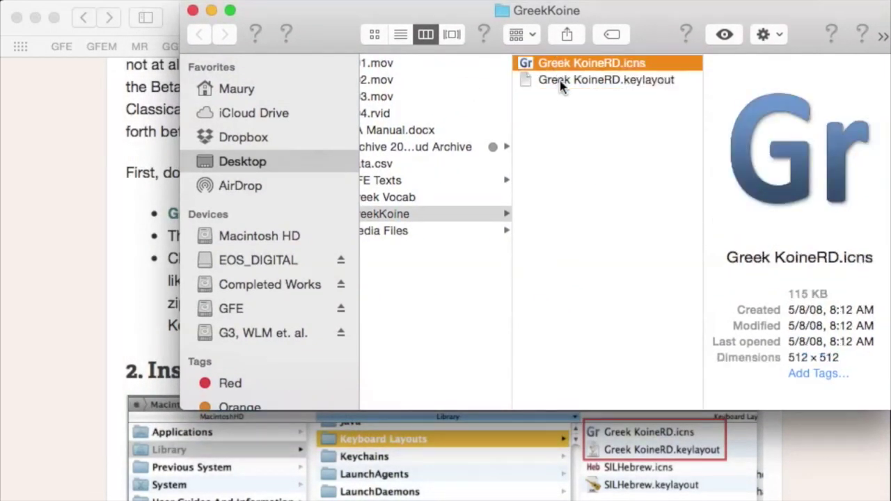
{"action": "left_click", "coordinate": [563, 82], "text": "shift"}
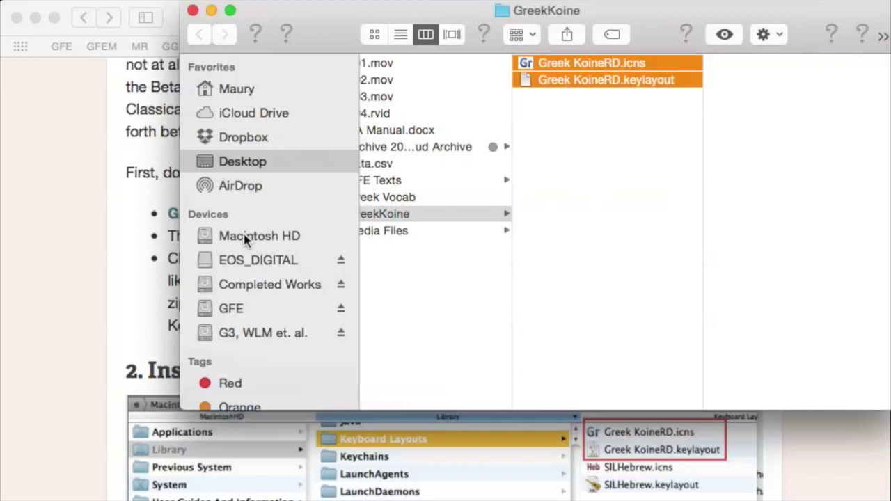
{"action": "mouse_move", "coordinate": [325, 20]}
{"action": "left_mouse_down"}
{"action": "mouse_move", "coordinate": [335, 21]}
{"action": "mouse_move", "coordinate": [282, 15]}
{"action": "mouse_move", "coordinate": [335, 14]}
{"action": "left_mouse_up"}
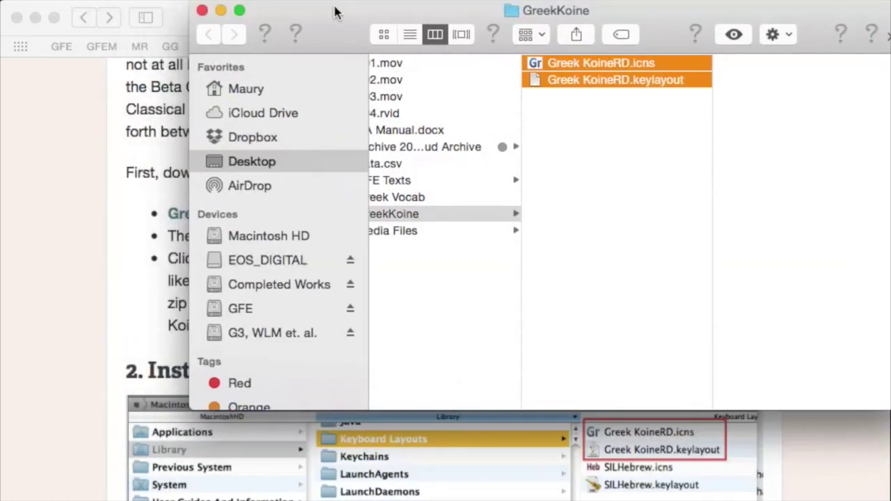
Open a second Finder window and show the Keyboard Layouts folder inside the Library of Macintosh HD.
{"action": "key", "text": "super+n"}
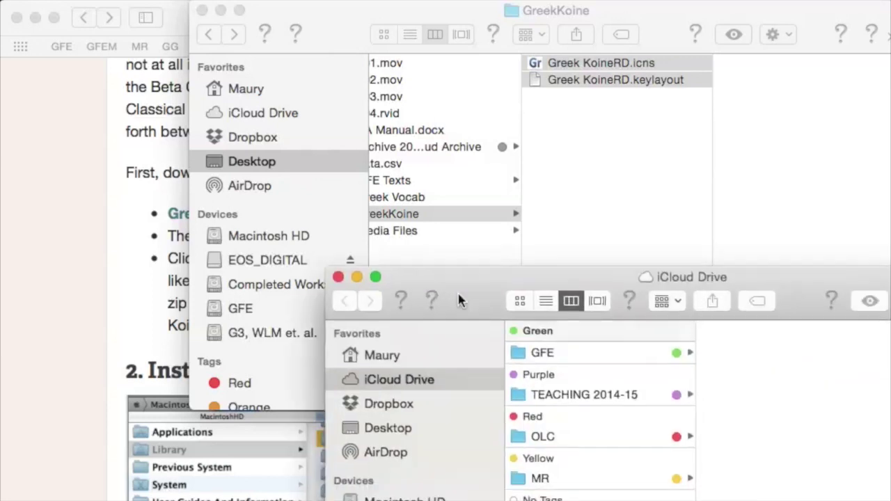
{"action": "left_click_drag", "start_coordinate": [458, 302], "coordinate": [166, 131]}
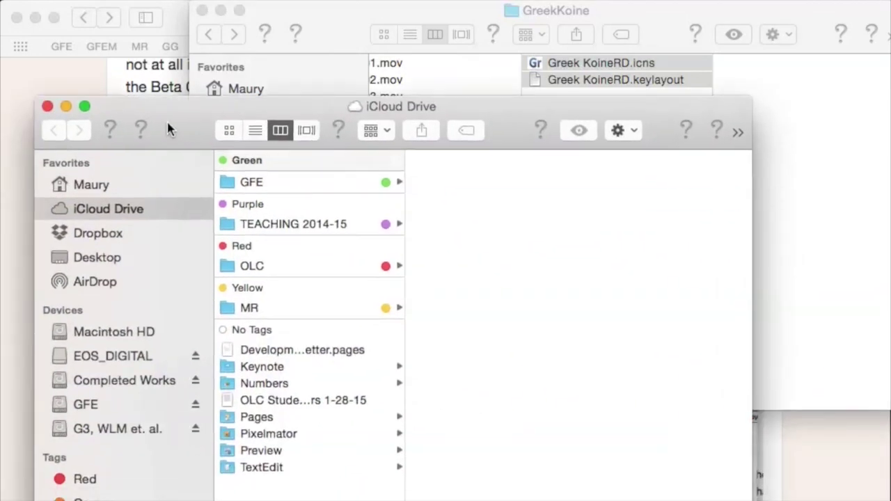
{"action": "left_click", "coordinate": [112, 336]}
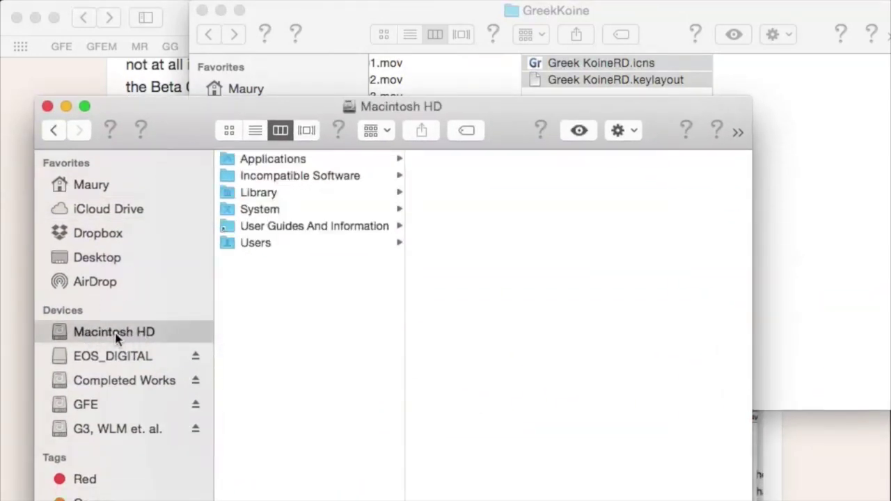
{"action": "left_click", "coordinate": [257, 194]}
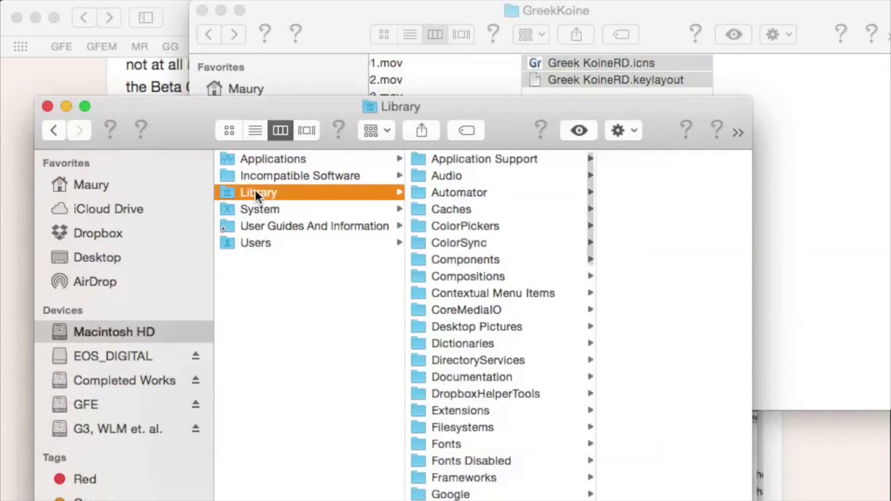
{"action": "scroll", "coordinate": [515, 301], "scroll_direction": "down", "scroll_amount": 12}
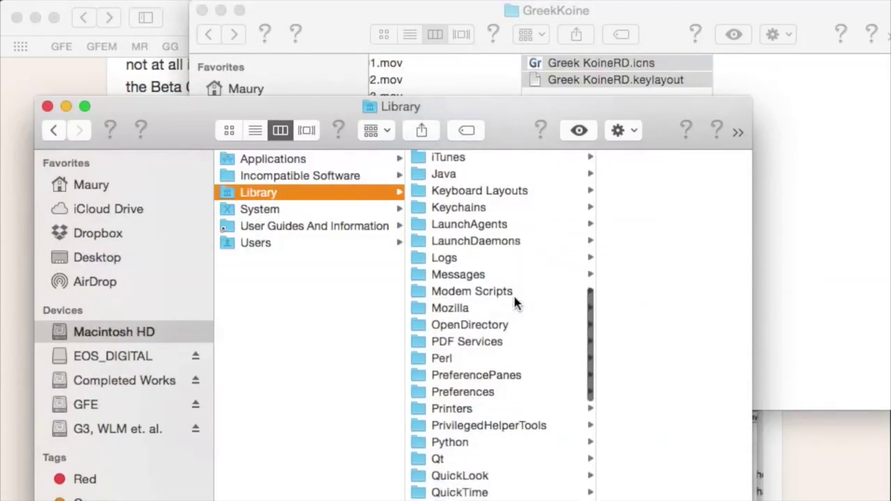
{"action": "scroll", "coordinate": [516, 303], "scroll_direction": "up", "scroll_amount": 3}
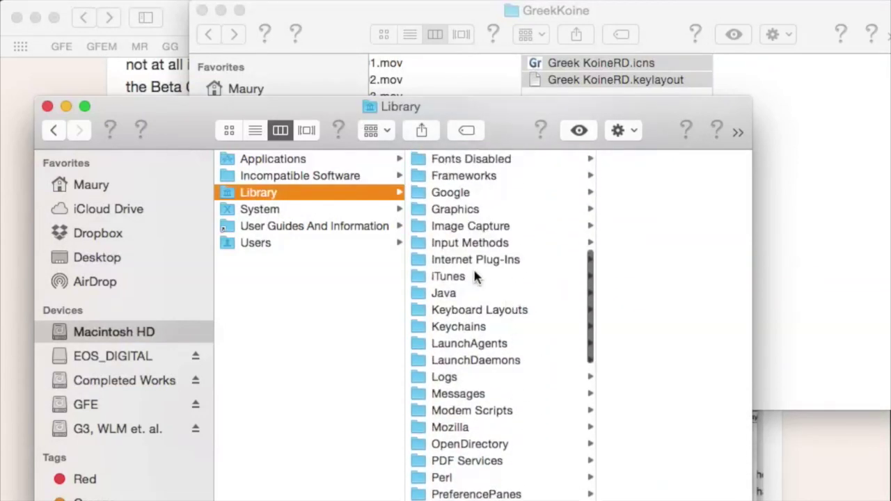
{"action": "scroll", "coordinate": [477, 275], "scroll_direction": "up", "scroll_amount": 2}
{"action": "left_click", "coordinate": [451, 216]}
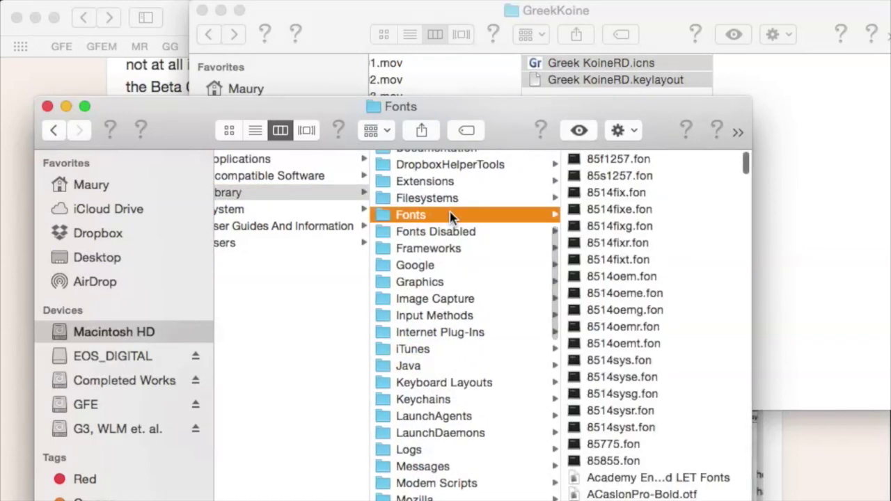
{"action": "scroll", "coordinate": [450, 217], "scroll_direction": "up", "scroll_amount": 6}
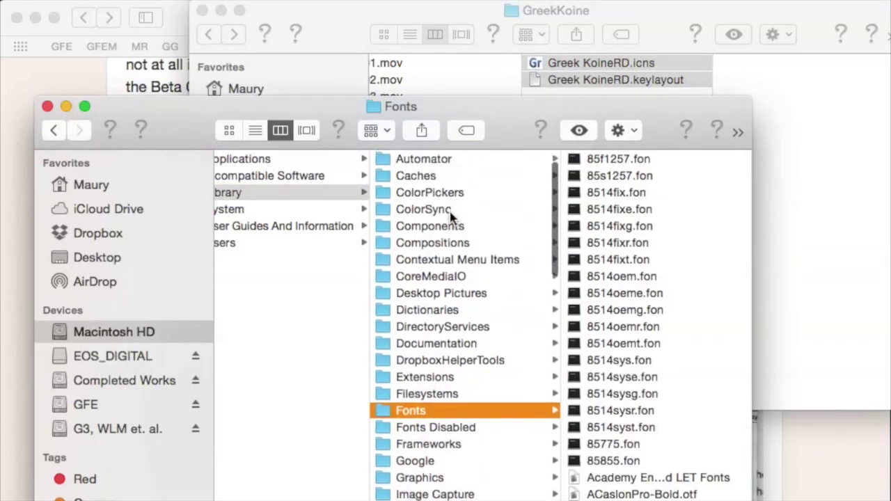
{"action": "scroll", "coordinate": [451, 217], "scroll_direction": "down", "scroll_amount": 8}
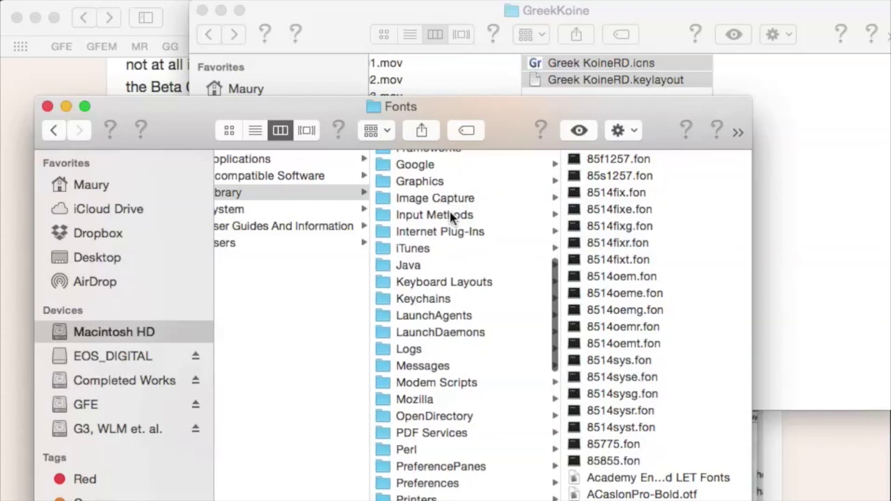
{"action": "left_click", "coordinate": [416, 287]}
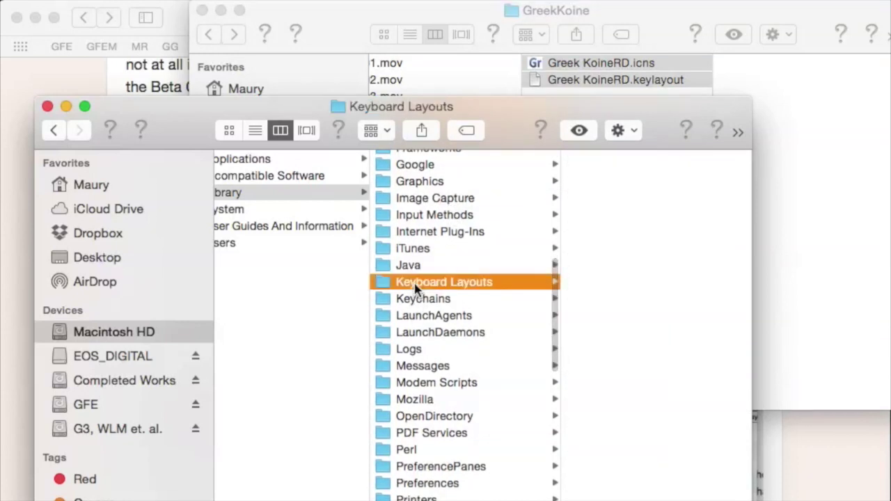
Arrange the Keyboard Layouts and GreekKoine windows side by side so that the files and the destination folder are both accessible.
{"action": "left_click_drag", "start_coordinate": [292, 112], "coordinate": [229, 173]}
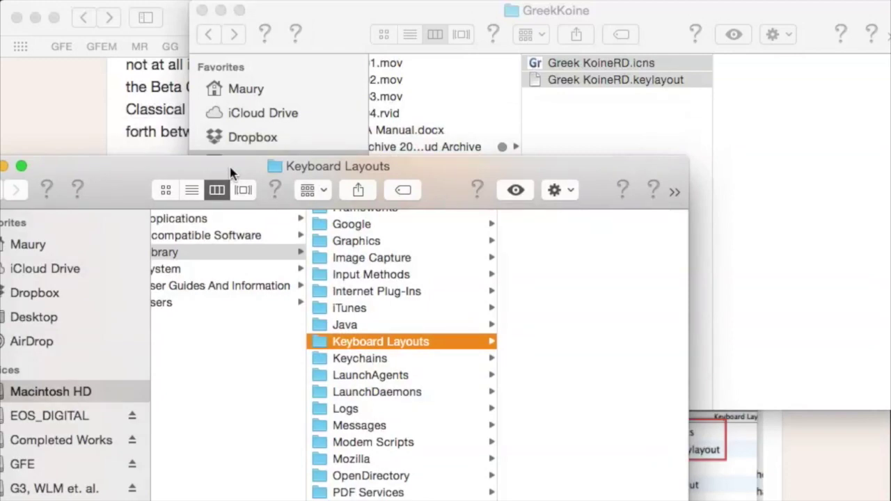
{"action": "left_click", "coordinate": [594, 93]}
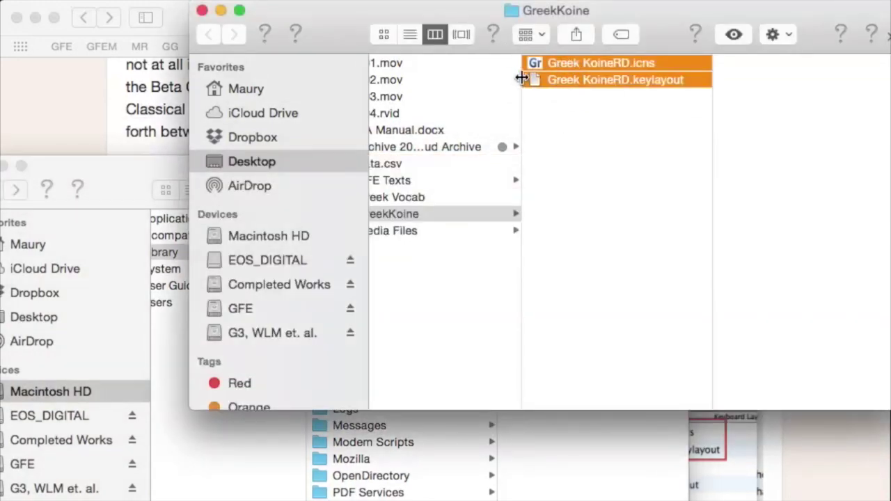
{"action": "left_click_drag", "start_coordinate": [392, 13], "coordinate": [655, 14]}
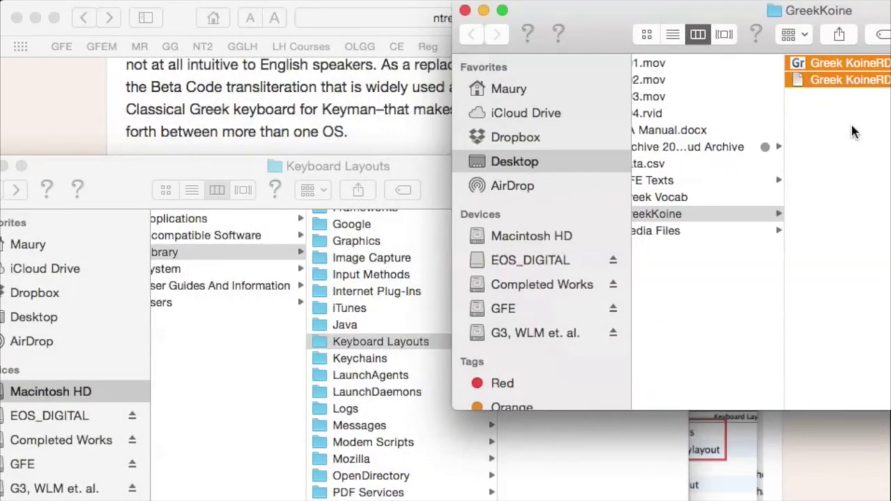
{"action": "left_click_drag", "start_coordinate": [365, 164], "coordinate": [204, 8]}
{"action": "right_click", "coordinate": [307, 14]}
{"action": "key", "text": "Escape"}
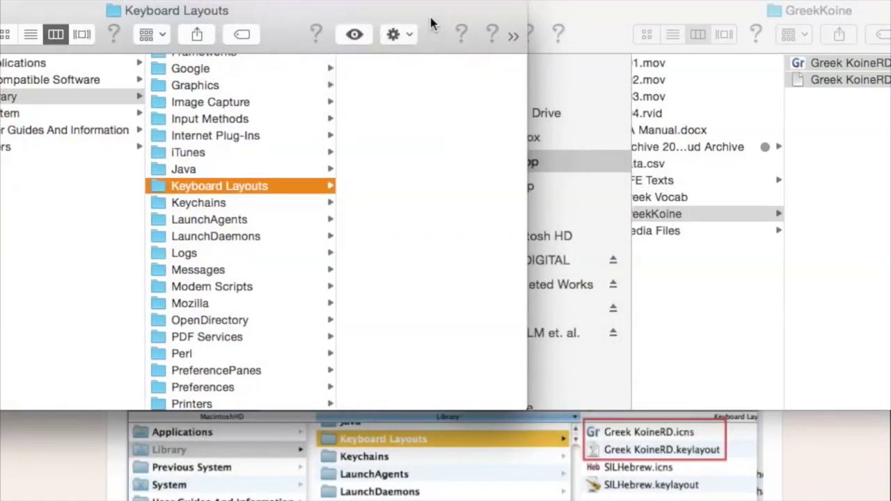
{"action": "left_click_drag", "start_coordinate": [432, 20], "coordinate": [378, 21]}
Move Greek KoineRD.icns and Greek KoineRD.keylayout into the Keyboard Layouts folder, authenticating with the administrator password.
{"action": "left_click", "coordinate": [836, 64]}
{"action": "left_click", "coordinate": [850, 80], "text": "shift"}
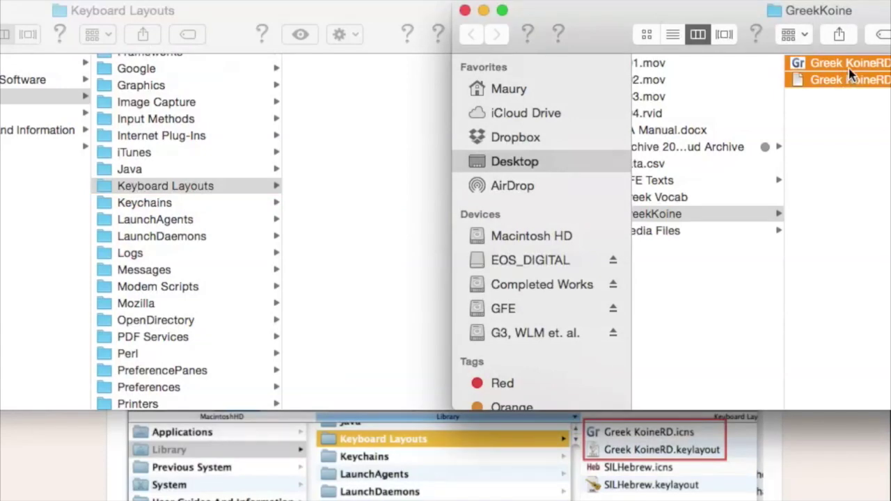
{"action": "left_click_drag", "start_coordinate": [851, 67], "coordinate": [525, 170]}
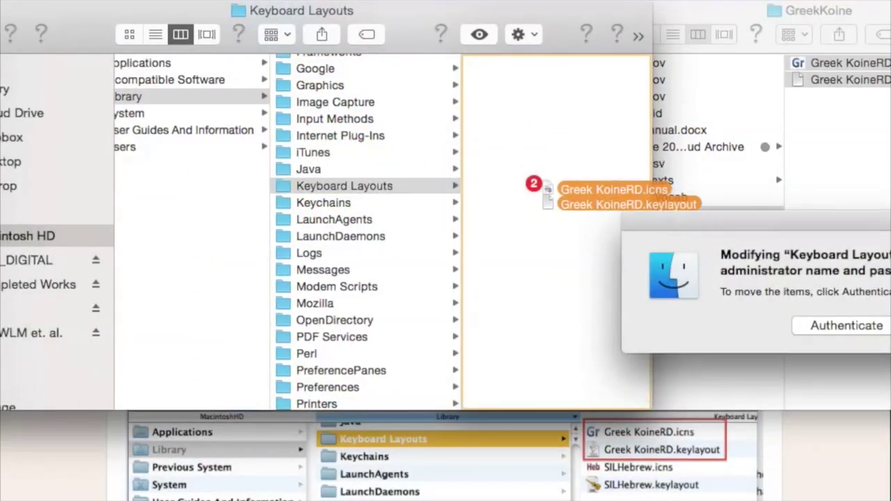
{"action": "left_click", "coordinate": [832, 324]}
{"action": "type", "text": "******"}
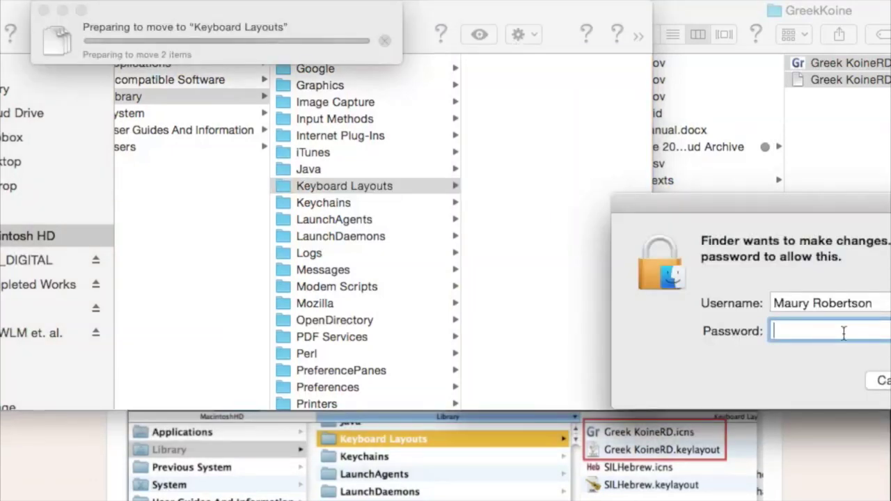
{"action": "key", "text": "Return"}
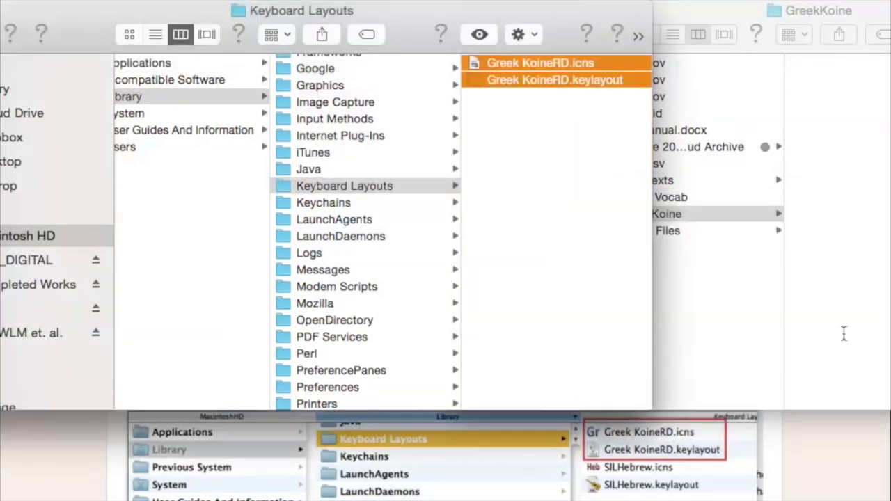
Check the two Greek KoineRD files inside the Library's Keyboard Layouts folder.
{"action": "left_click", "coordinate": [525, 179]}
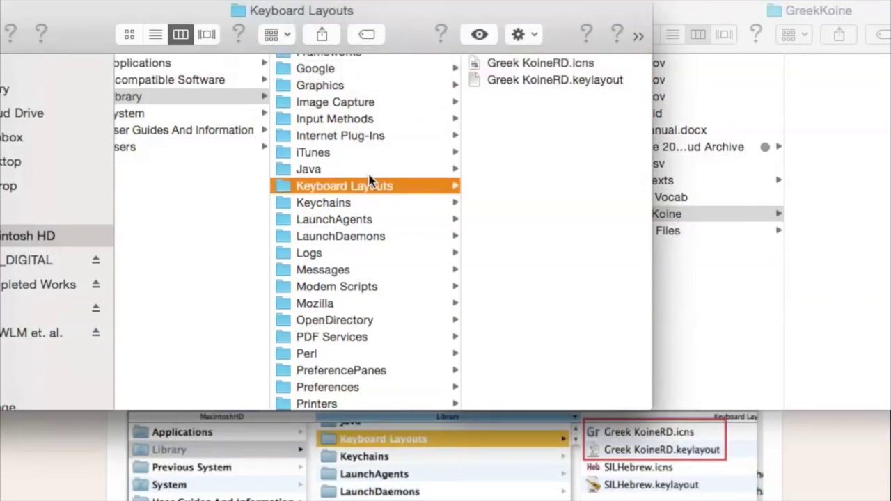
{"action": "left_click", "coordinate": [563, 63]}
{"action": "left_click", "coordinate": [370, 81]}
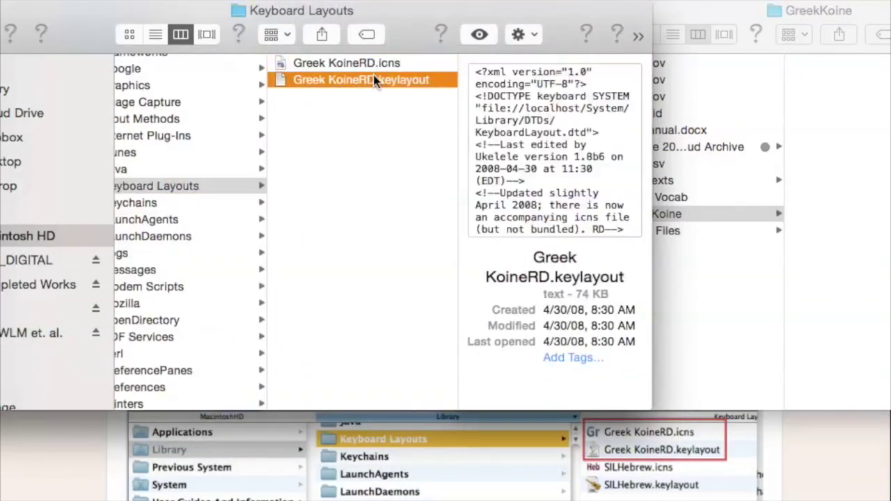
{"action": "left_click", "coordinate": [255, 185]}
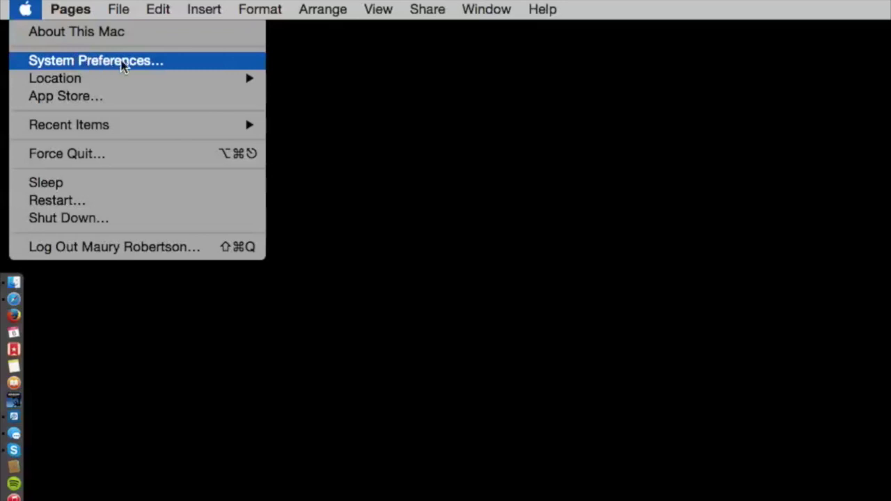
Switch to System Preferences, show the keyboard's input sources and remove Greek Polytonic from the list.
{"action": "left_click", "coordinate": [112, 61]}
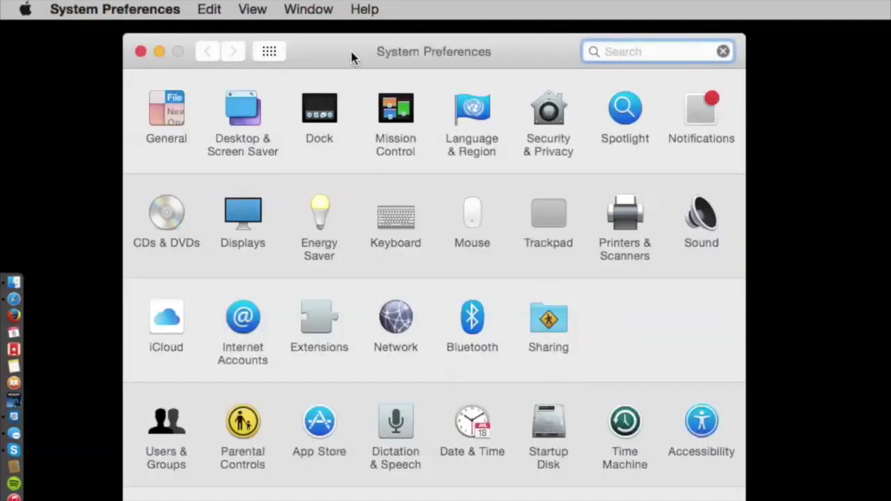
{"action": "left_click_drag", "start_coordinate": [351, 51], "coordinate": [320, 26]}
{"action": "left_click", "coordinate": [367, 206]}
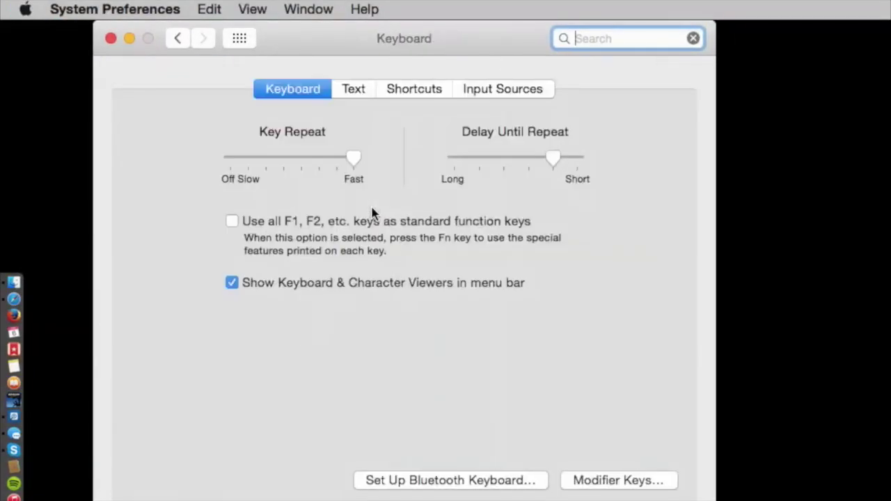
{"action": "left_click", "coordinate": [491, 89]}
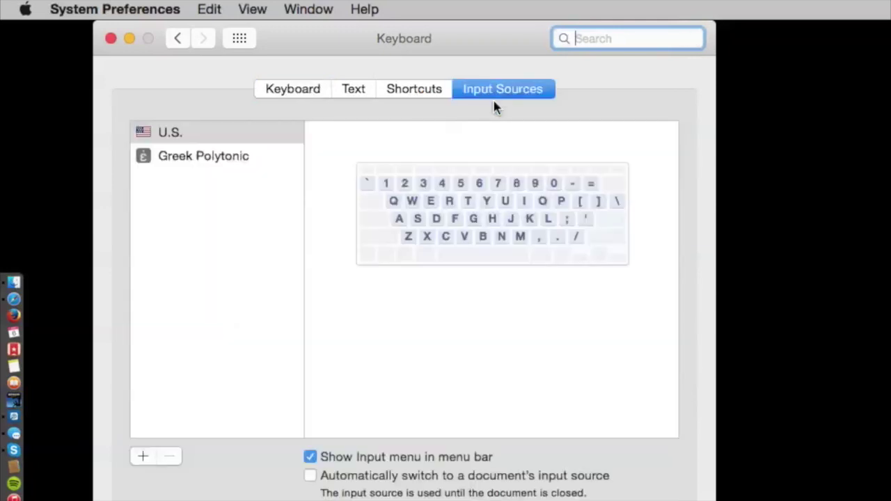
{"action": "left_click", "coordinate": [190, 157]}
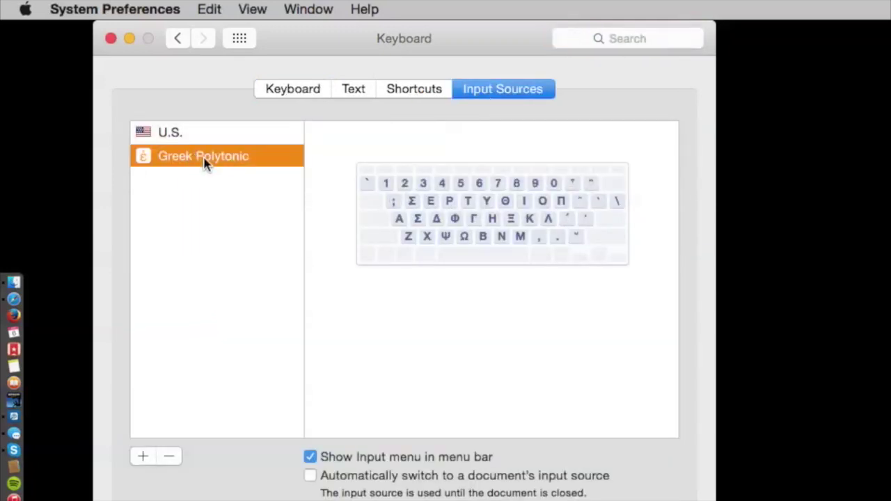
{"action": "left_click", "coordinate": [167, 457]}
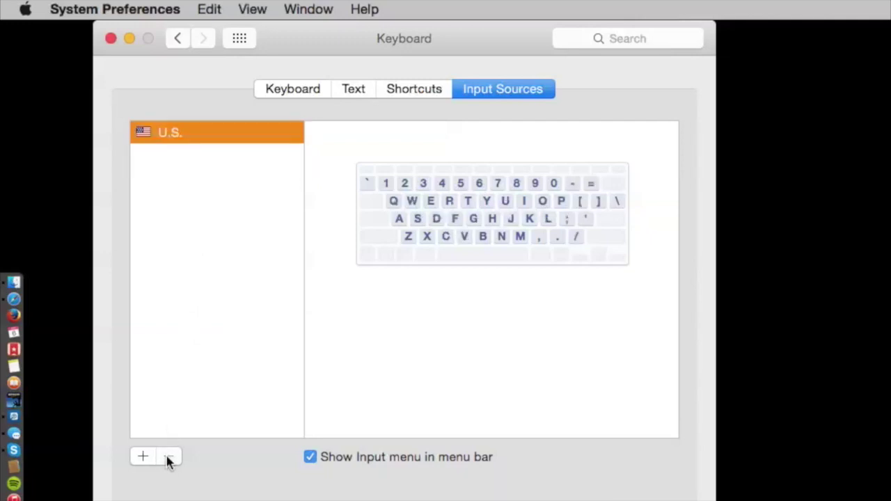
Add Greek Koine RD from the Others language group to the keyboard's input sources and select it in the list.
{"action": "left_click", "coordinate": [142, 457]}
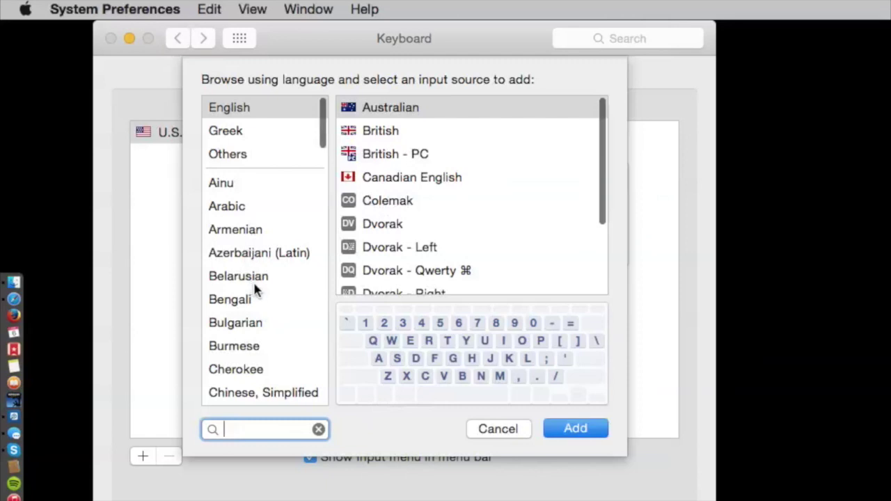
{"action": "left_click", "coordinate": [239, 133]}
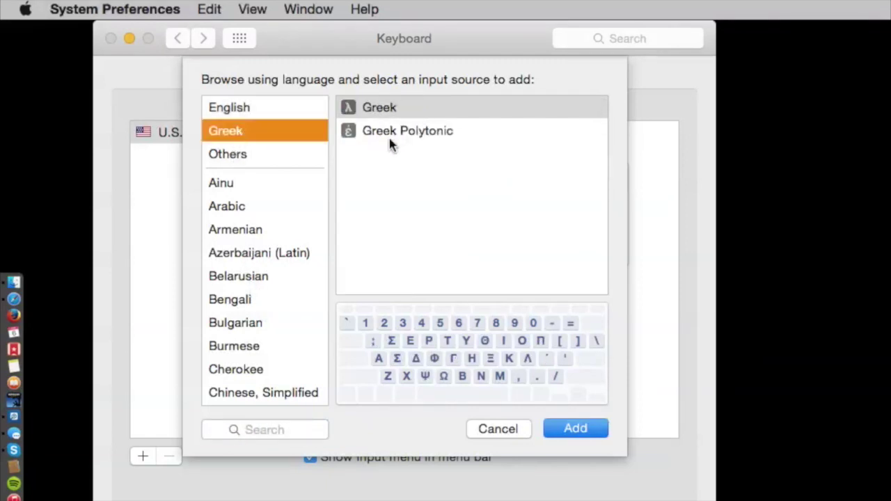
{"action": "scroll", "coordinate": [245, 313], "scroll_direction": "down", "scroll_amount": 15}
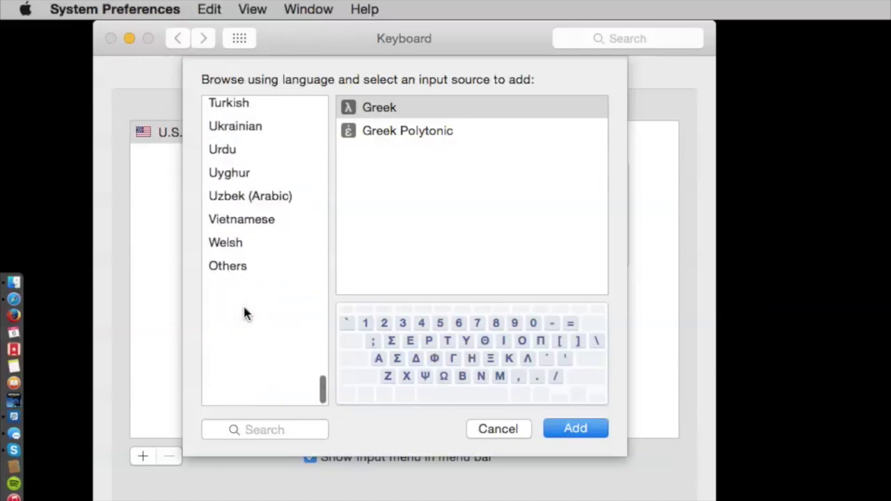
{"action": "left_click", "coordinate": [238, 394]}
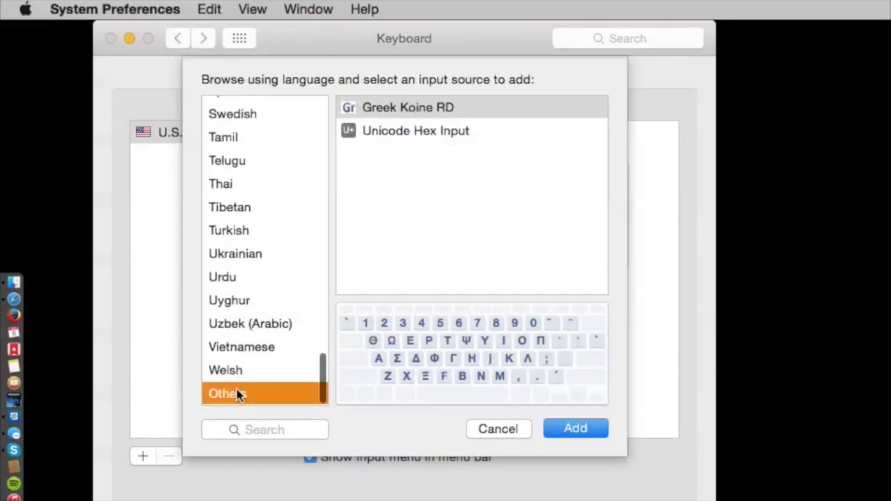
{"action": "left_click", "coordinate": [349, 107]}
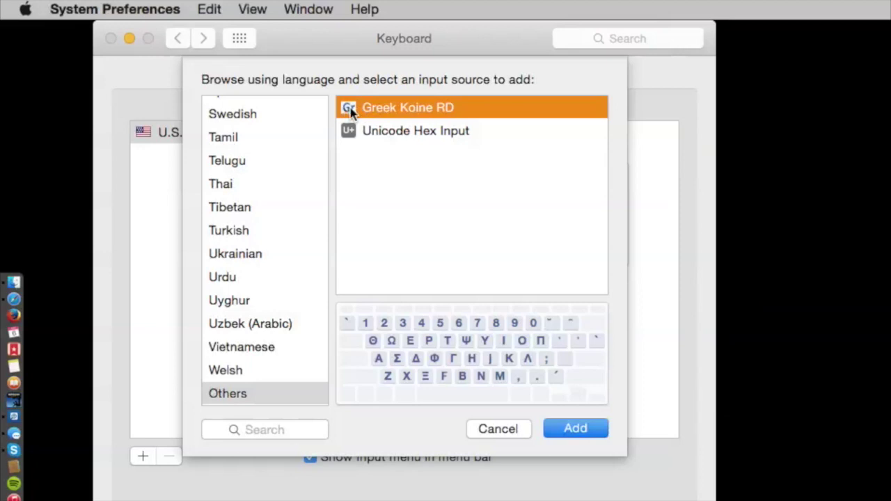
{"action": "left_click", "coordinate": [590, 427]}
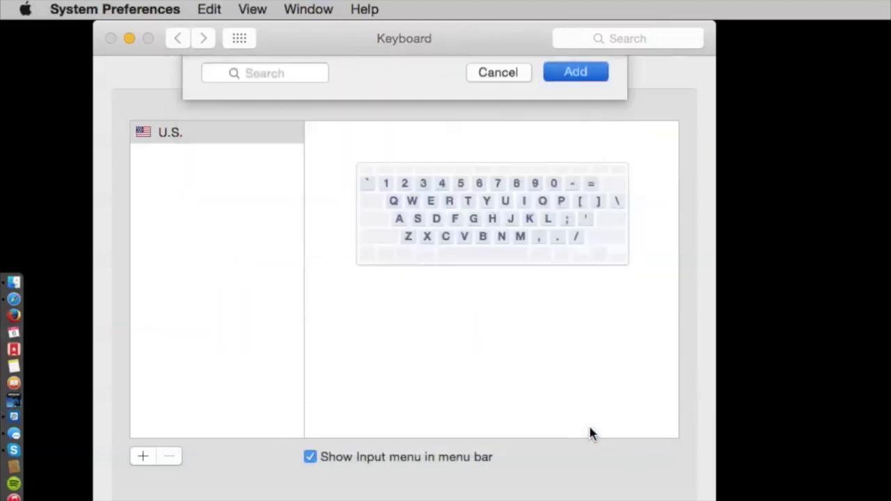
{"action": "left_click", "coordinate": [195, 159]}
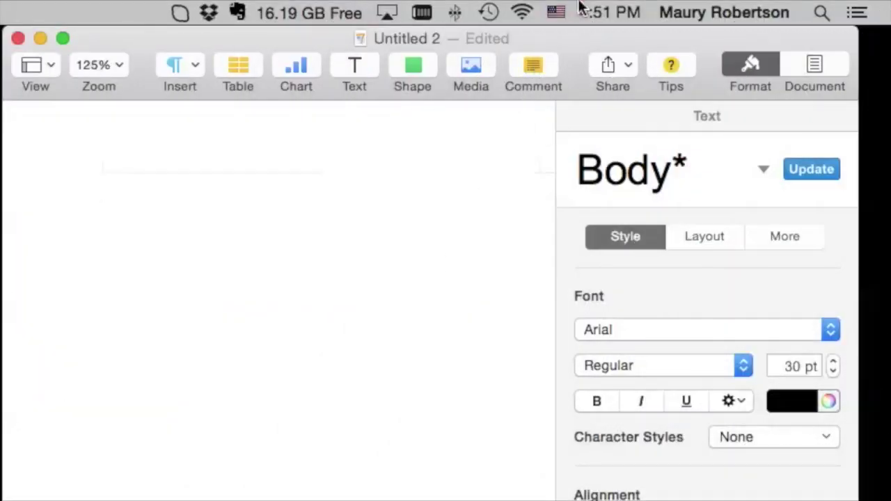
Switch to the Pages document, choose the U.S. input source, and enter "This is English" followed by a new line.
{"action": "left_click", "coordinate": [557, 13]}
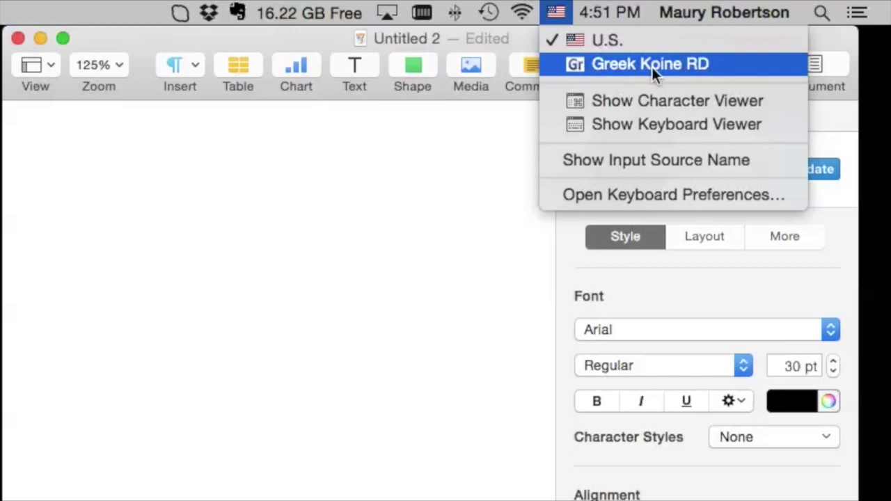
{"action": "left_click", "coordinate": [628, 41]}
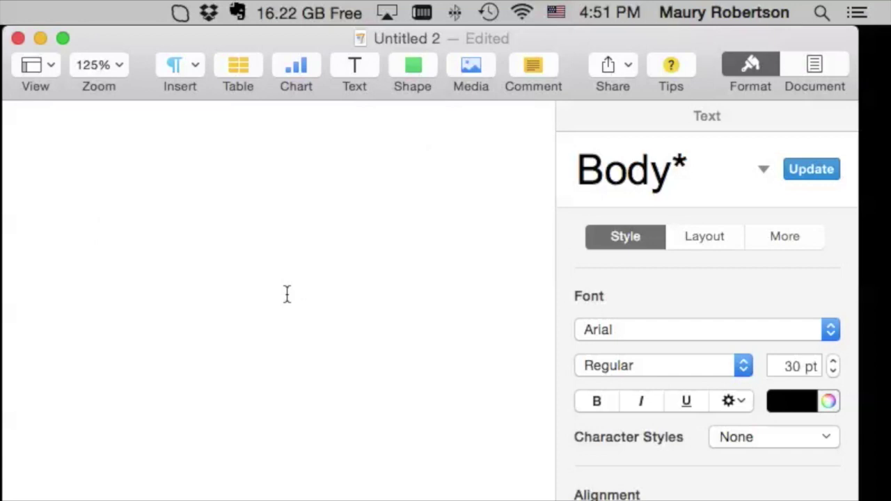
{"action": "type", "text": "This is English"}
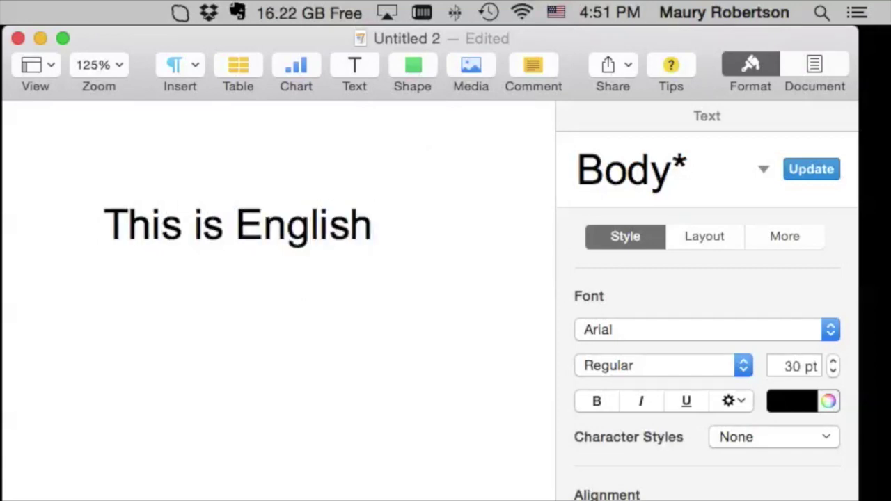
{"action": "key", "text": "Return"}
Change the input source from U.S. to Greek Koine RD and use the Gentium font for the new line.
{"action": "left_click", "coordinate": [560, 13]}
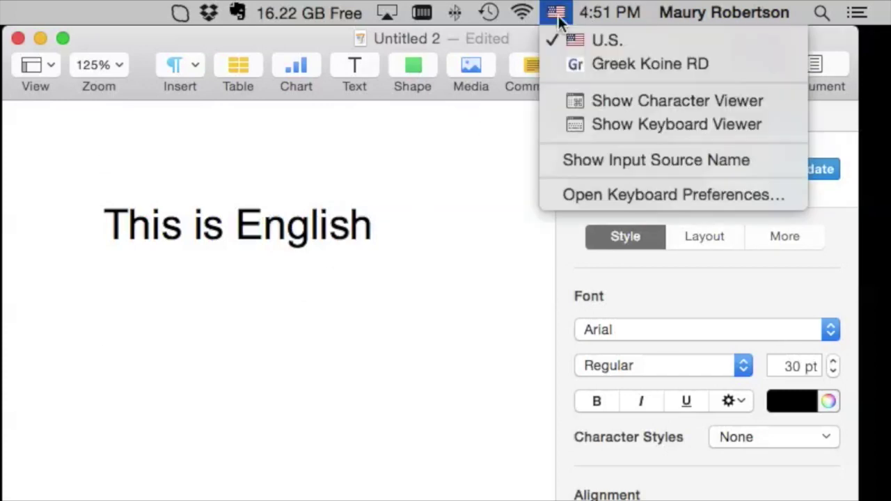
{"action": "left_click", "coordinate": [597, 38]}
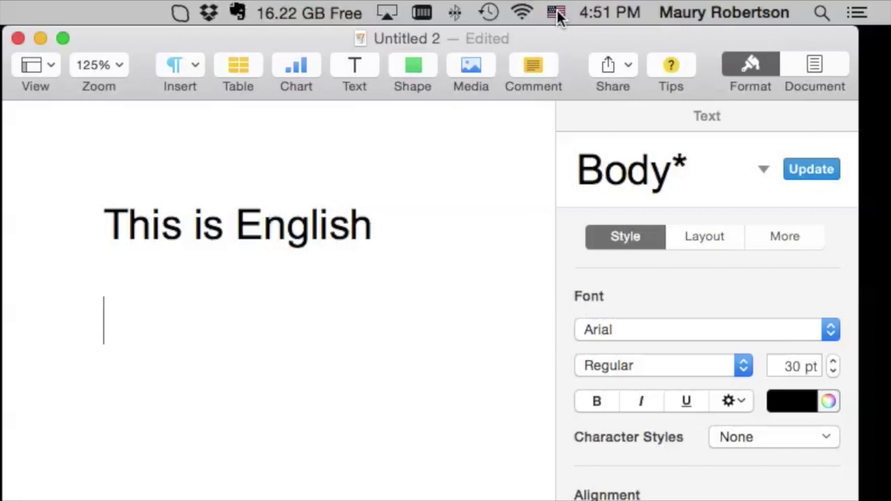
{"action": "key", "text": "ctrl+space"}
{"action": "key", "text": "ctrl+space"}
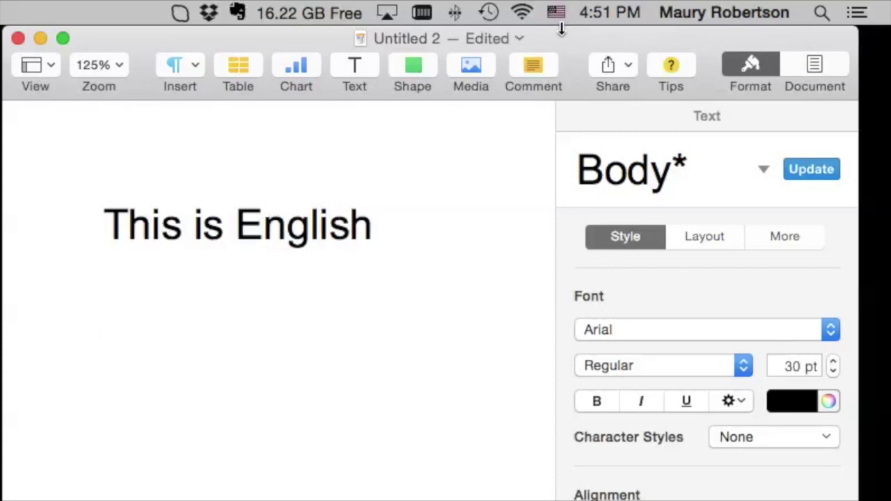
{"action": "key", "text": "ctrl+space"}
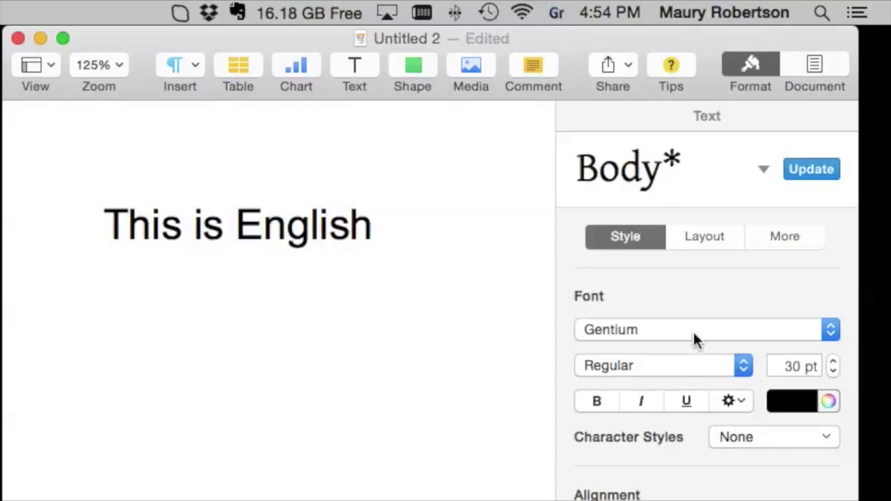
{"action": "left_click", "coordinate": [692, 330]}
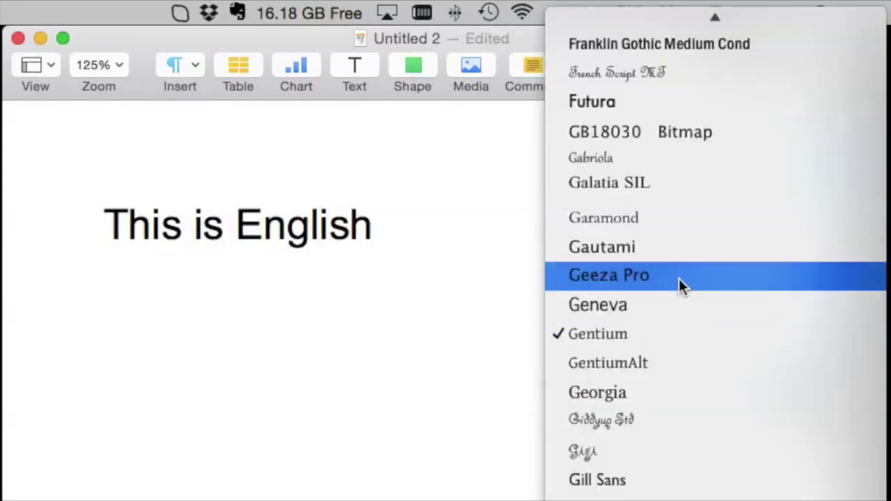
{"action": "left_click", "coordinate": [630, 336]}
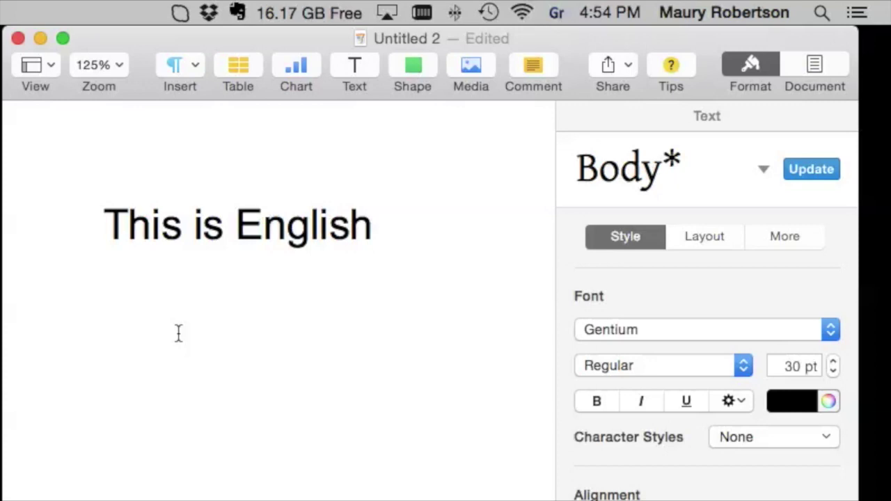
Enter the Greek sentence "Ὃυτος ἔστιν Κοίνη" with its breathing marks and accents below the English line.
{"action": "key", "text": "alt+e"}
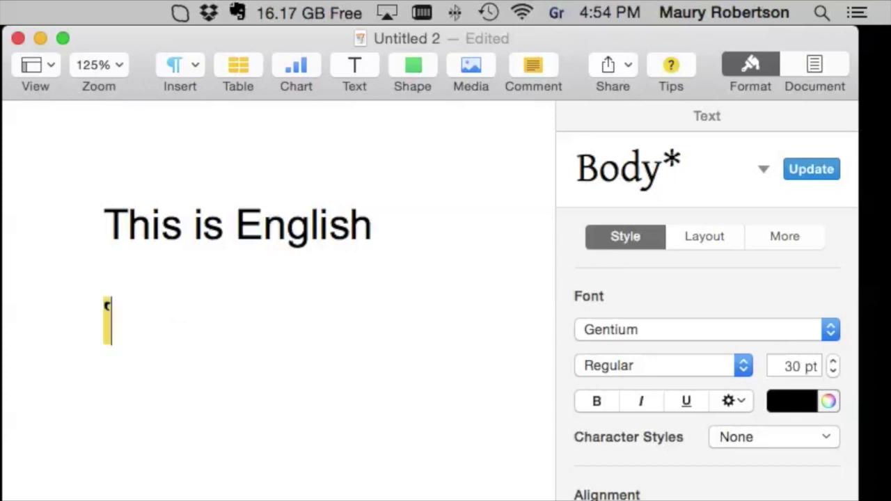
{"action": "type", "text": "῾Ου"}
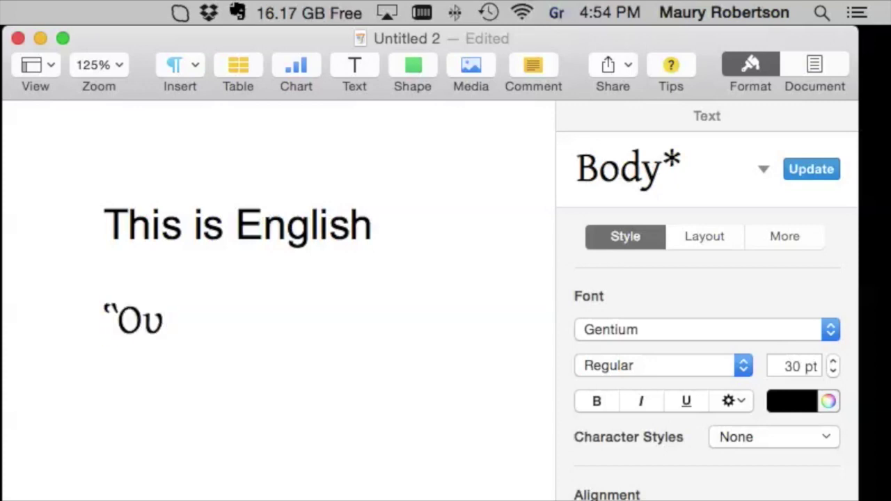
{"action": "type", "text": "τος"}
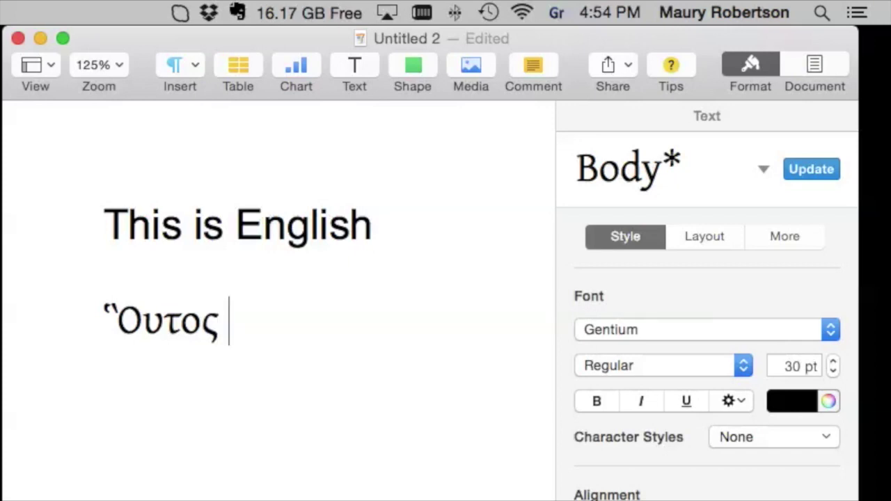
{"action": "type", "text": "’ἔστιν"}
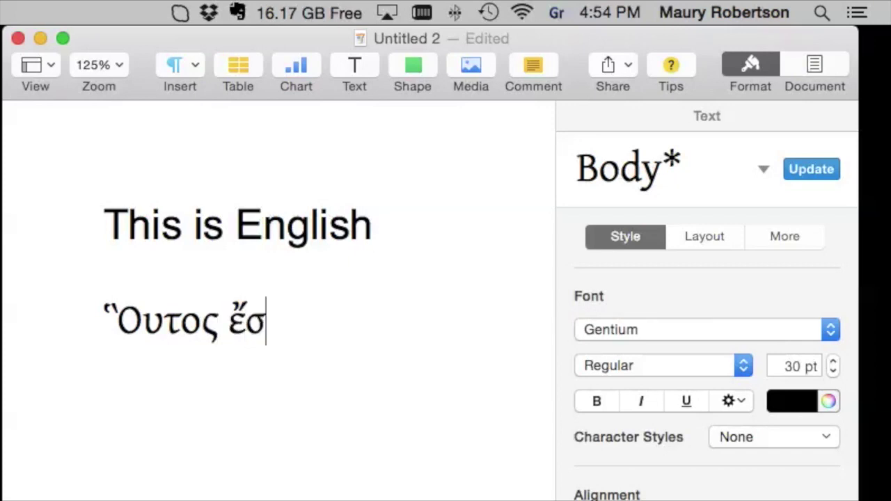
{"action": "type", "text": " Κο"}
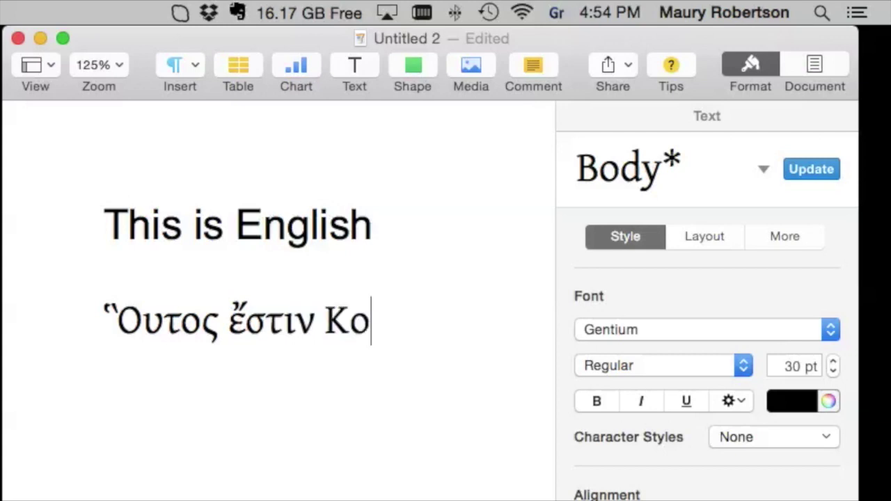
{"action": "type", "text": "΄ινη"}
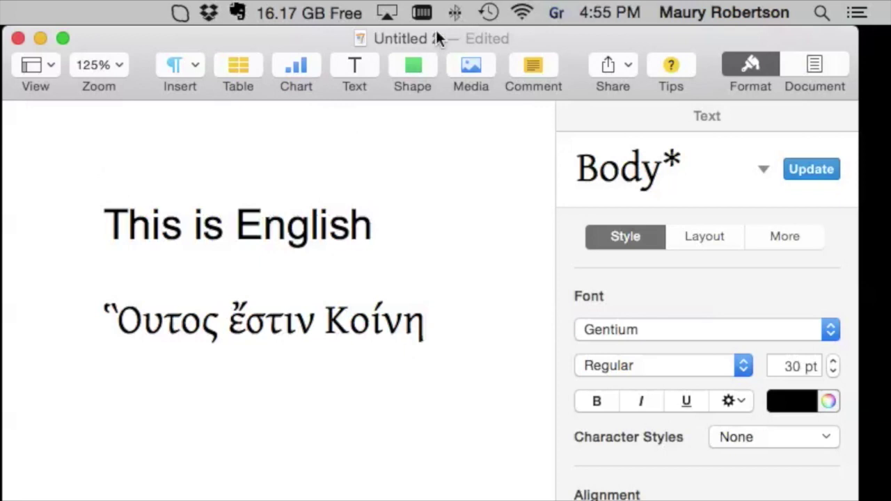
Show the Keyboard Viewer for Greek Koine RD and move it clear of the Greek sentence.
{"action": "left_click", "coordinate": [557, 16]}
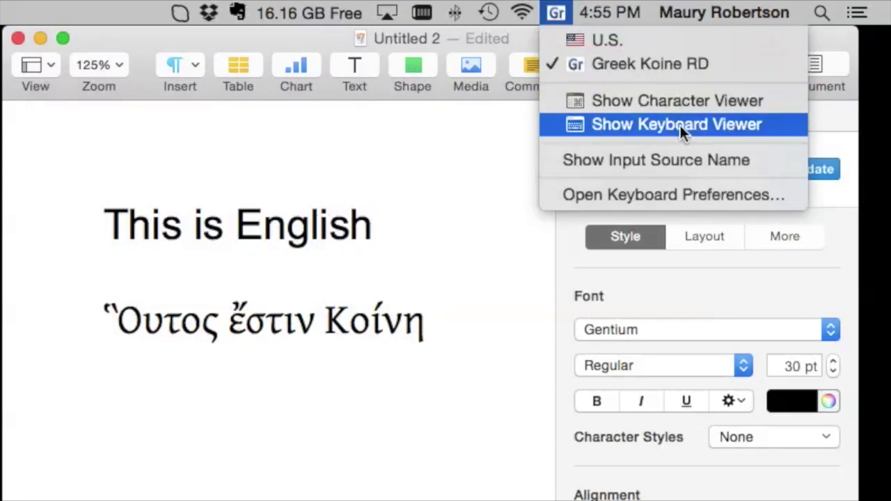
{"action": "left_click", "coordinate": [653, 121]}
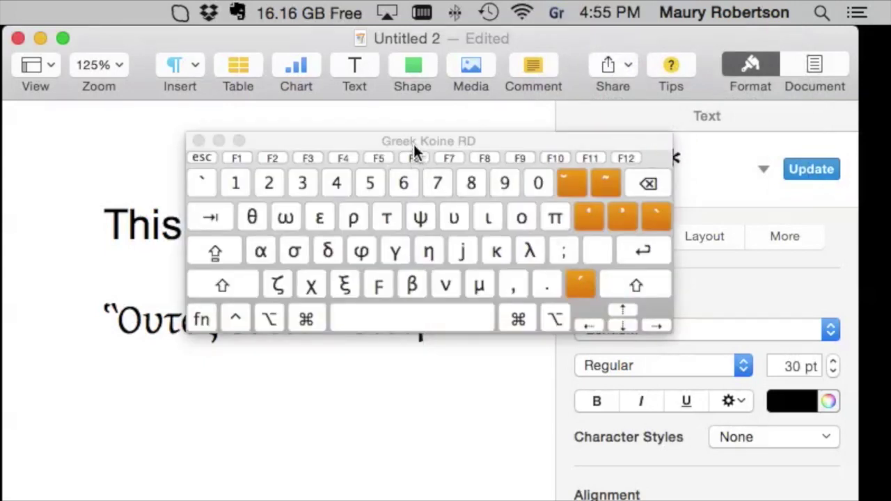
{"action": "left_click_drag", "start_coordinate": [513, 143], "coordinate": [690, 34]}
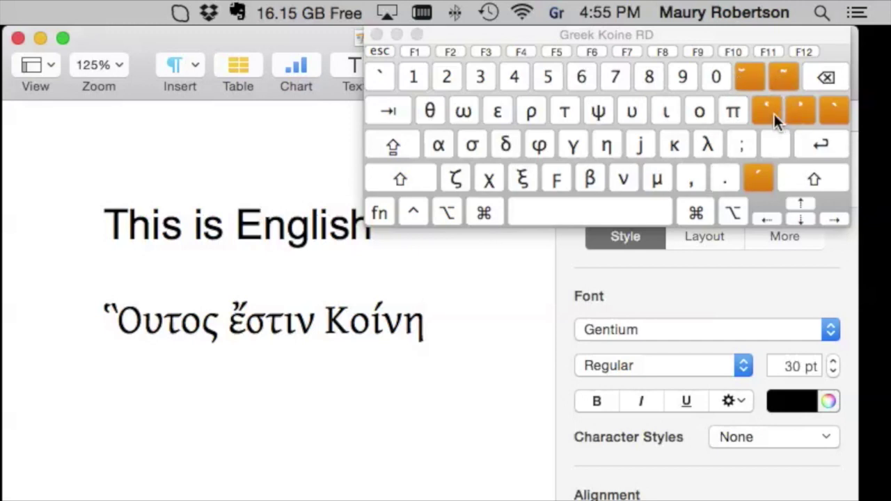
Try the grave accent dead key after Κοίνη, cancel the pending accent, and start a new line.
{"action": "key", "text": "backslash"}
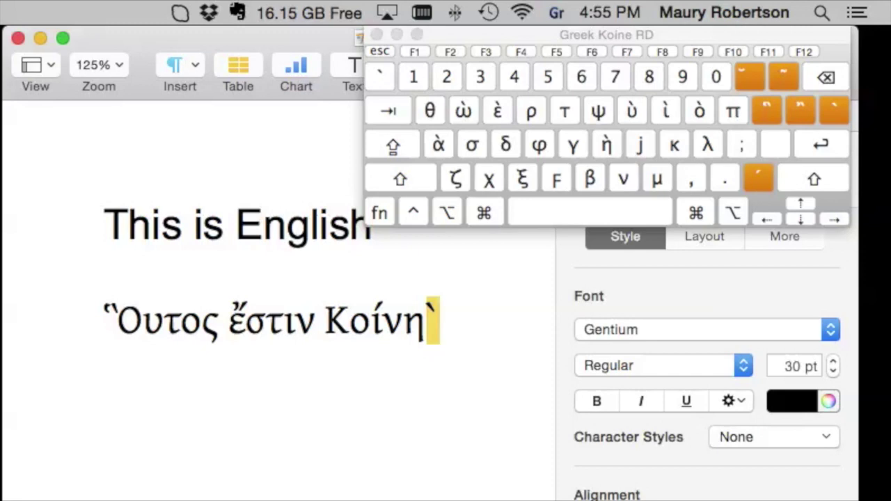
{"action": "key", "text": "Escape"}
{"action": "key", "text": "Return"}
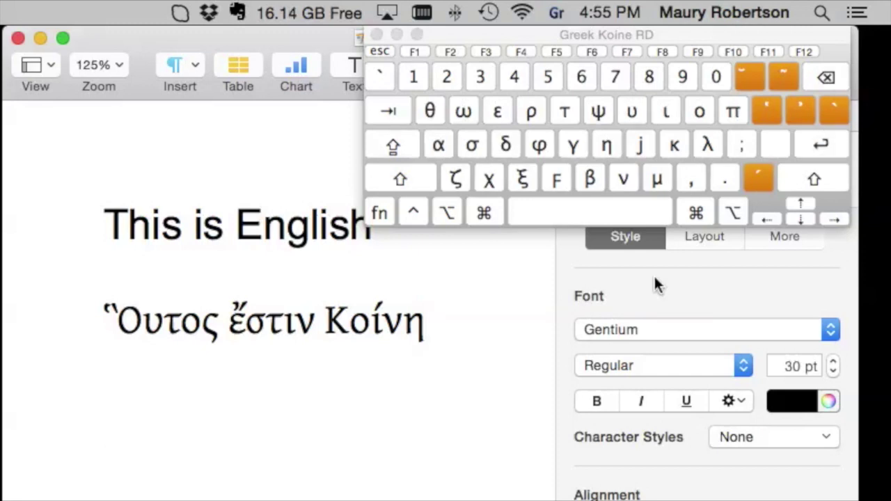
Try entering an epsilon with an acute accent (έ) on the new line and delete it.
{"action": "left_click", "coordinate": [754, 182]}
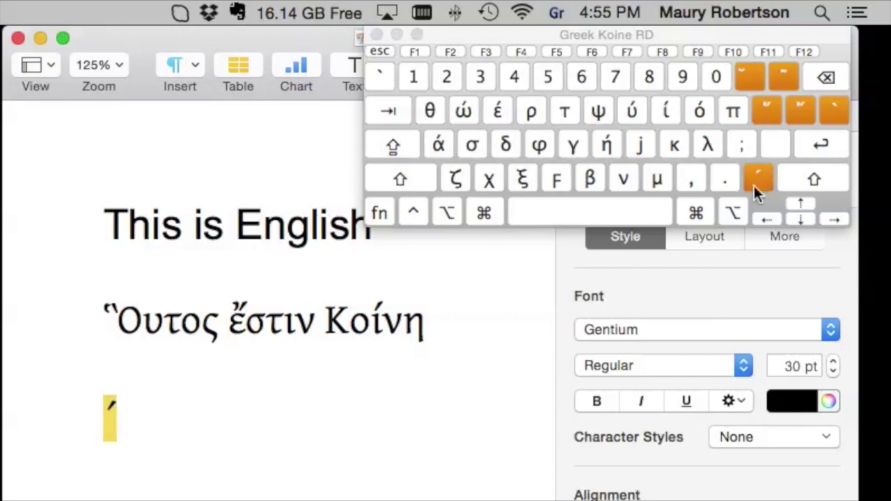
{"action": "type", "text": "ε"}
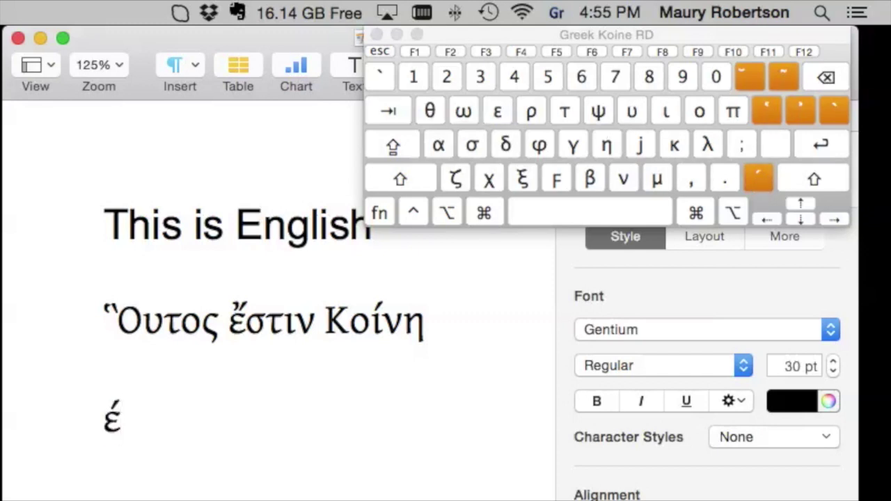
{"action": "key", "text": "BackSpace"}
Enter an omicron with rough breathing and acute accent (ὅ) on the new line, using the Keyboard Viewer for both marks.
{"action": "left_click", "coordinate": [768, 110]}
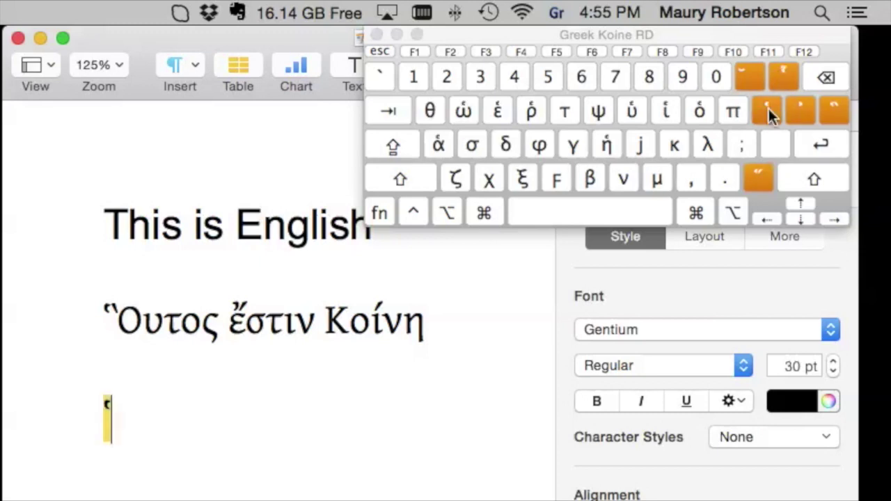
{"action": "left_click", "coordinate": [757, 176]}
{"action": "type", "text": "ο"}
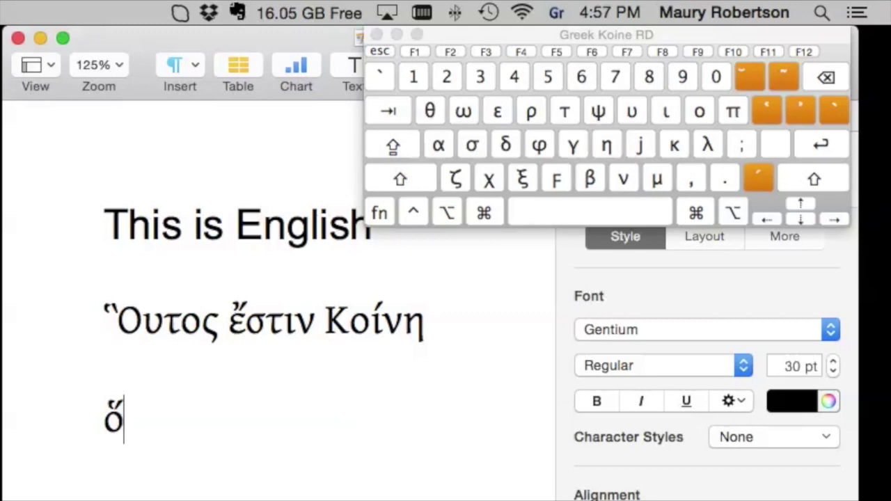
Examine the caps lock and shift layers of the Greek Koine RD layout in the Keyboard Viewer.
{"action": "left_click", "coordinate": [390, 144]}
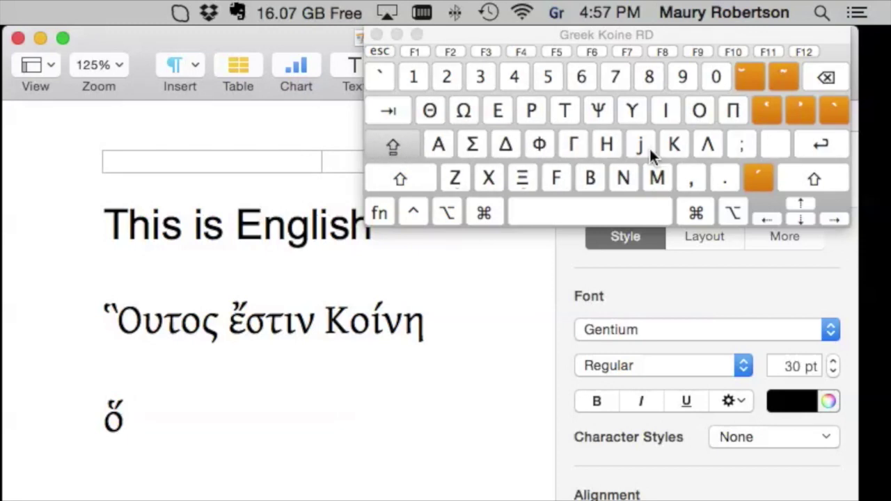
{"action": "left_click", "coordinate": [398, 147]}
{"action": "left_click", "coordinate": [401, 180]}
{"action": "left_click", "coordinate": [403, 181]}
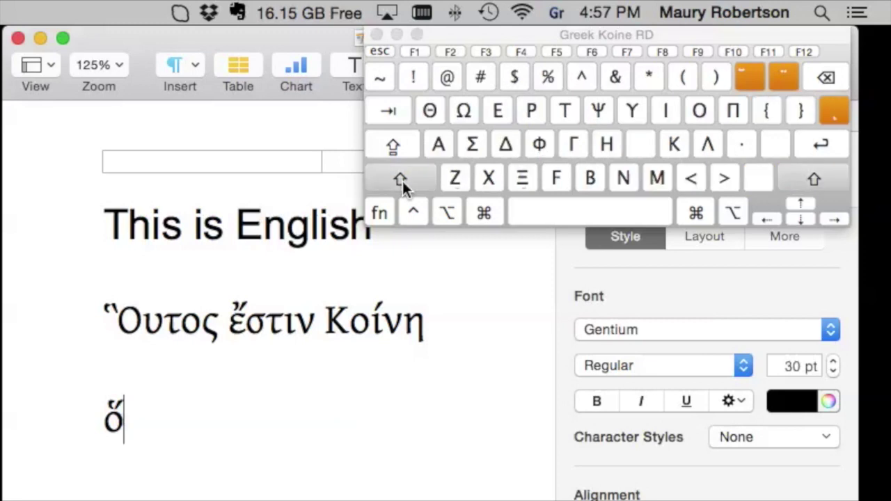
{"action": "left_click", "coordinate": [394, 143]}
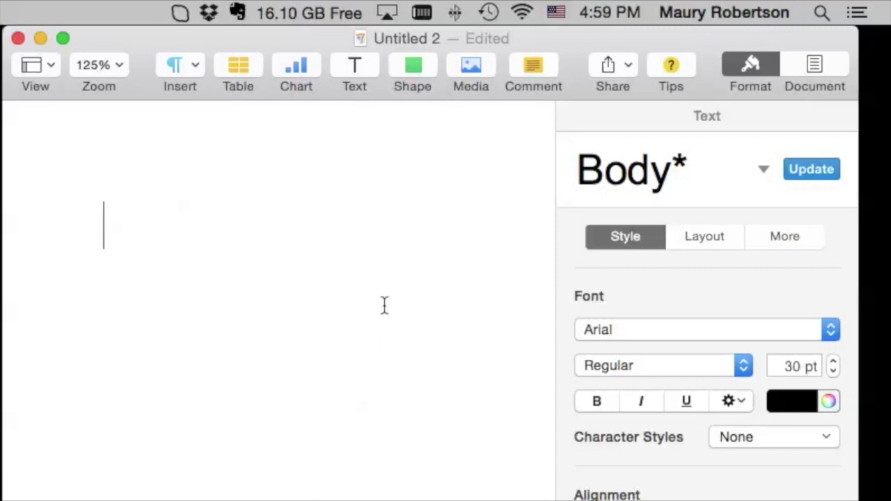
Set the font to TekniaGreek, enter "Koinh" with the U.S. input source so it renders as Κοινη, and start a new line.
{"action": "left_click", "coordinate": [730, 329]}
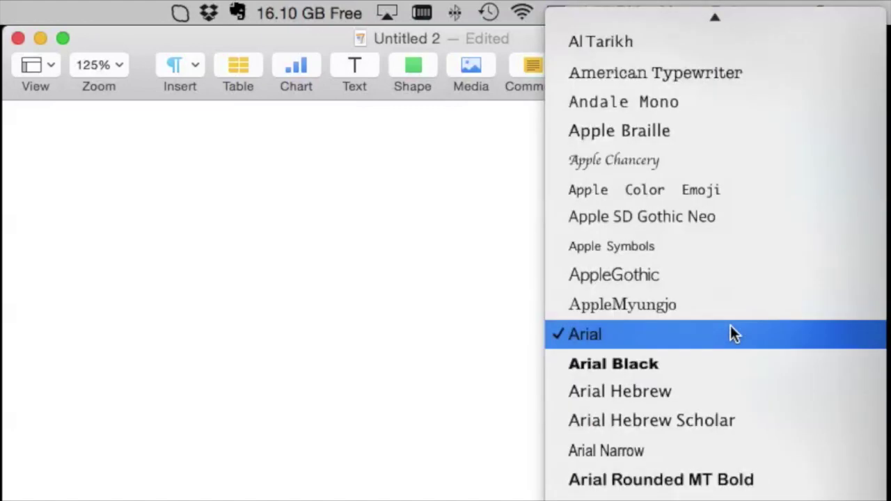
{"action": "scroll", "coordinate": [692, 333], "scroll_direction": "down", "scroll_amount": 20}
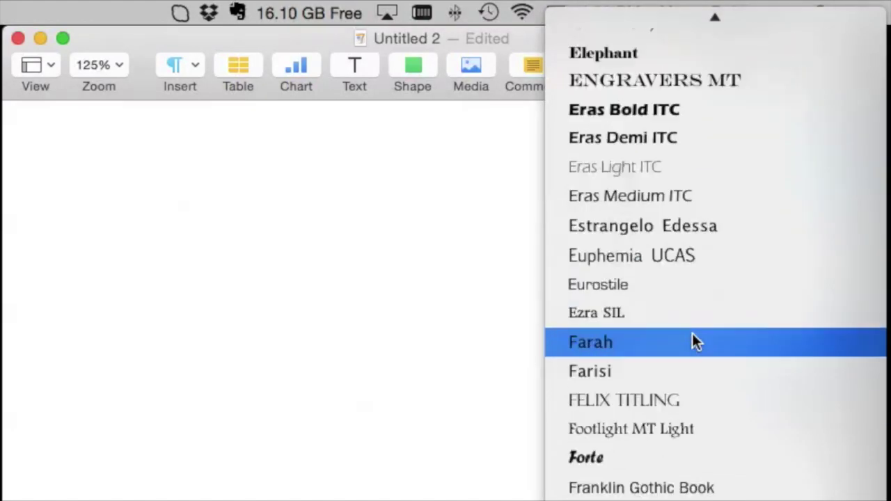
{"action": "scroll", "coordinate": [692, 333], "scroll_direction": "down", "scroll_amount": 20}
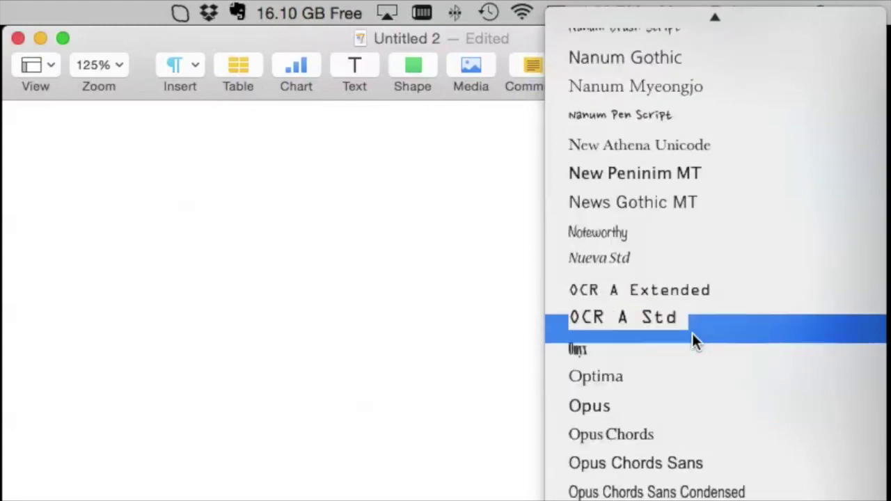
{"action": "scroll", "coordinate": [692, 333], "scroll_direction": "down", "scroll_amount": 20}
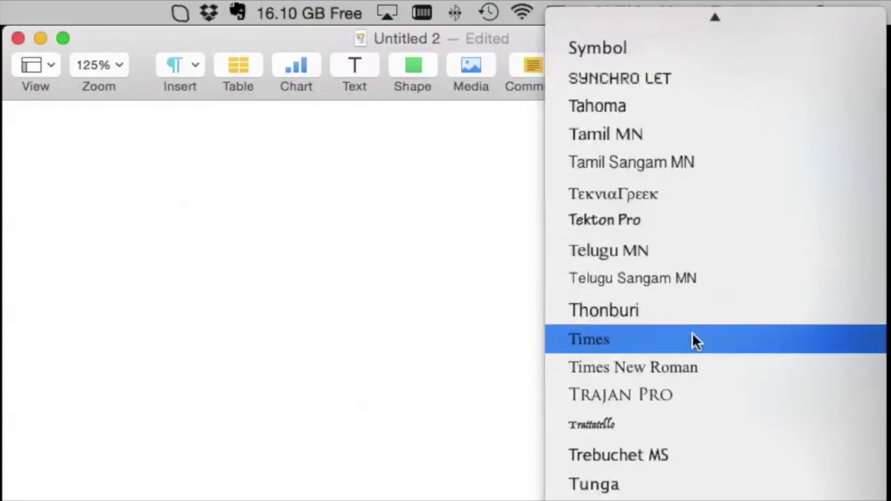
{"action": "scroll", "coordinate": [692, 333], "scroll_direction": "up", "scroll_amount": 3}
{"action": "left_click", "coordinate": [675, 287]}
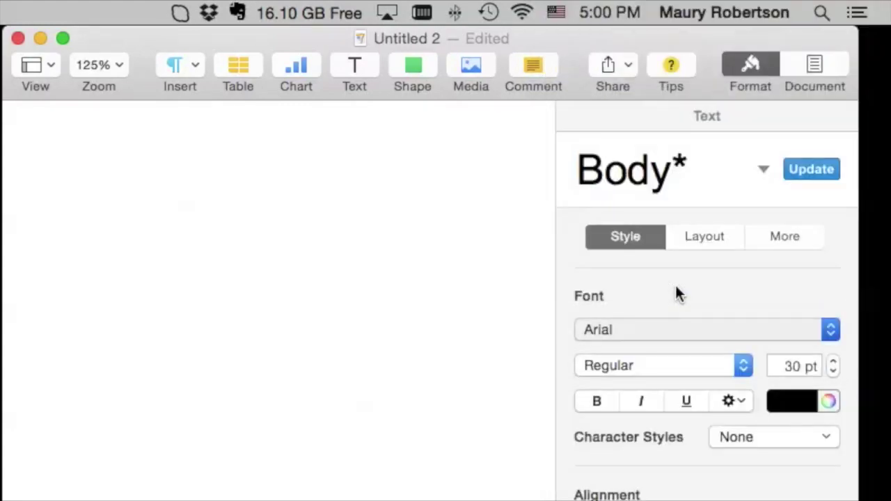
{"action": "type", "text": "Koinh"}
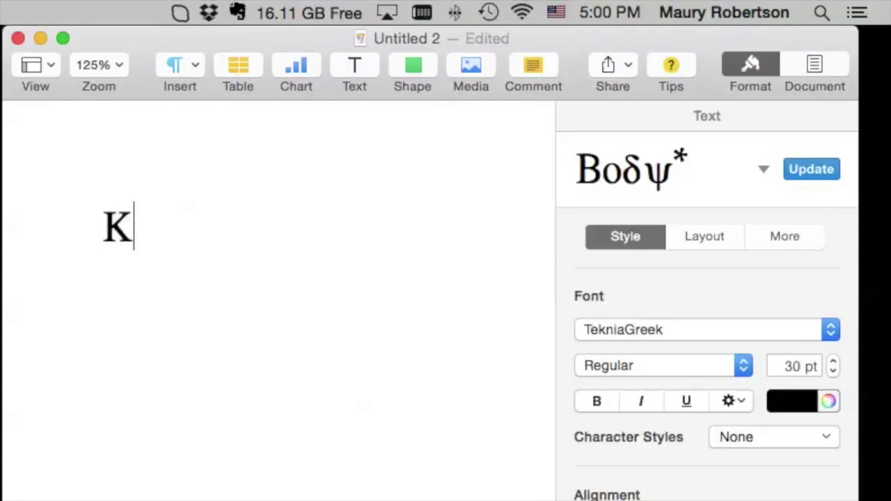
{"action": "key", "text": "Return"}
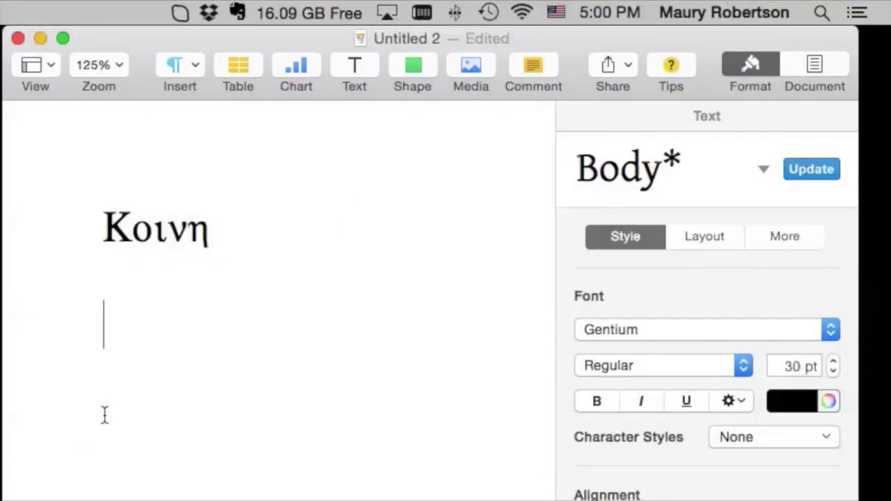
Switch the keyboard input source from U.S. to Greek Koine RD.
{"action": "left_click", "coordinate": [552, 17]}
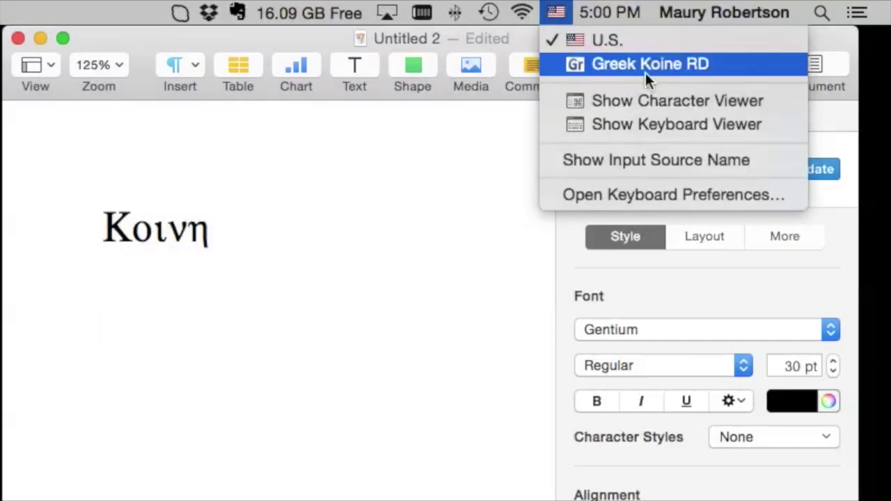
{"action": "left_click", "coordinate": [581, 64]}
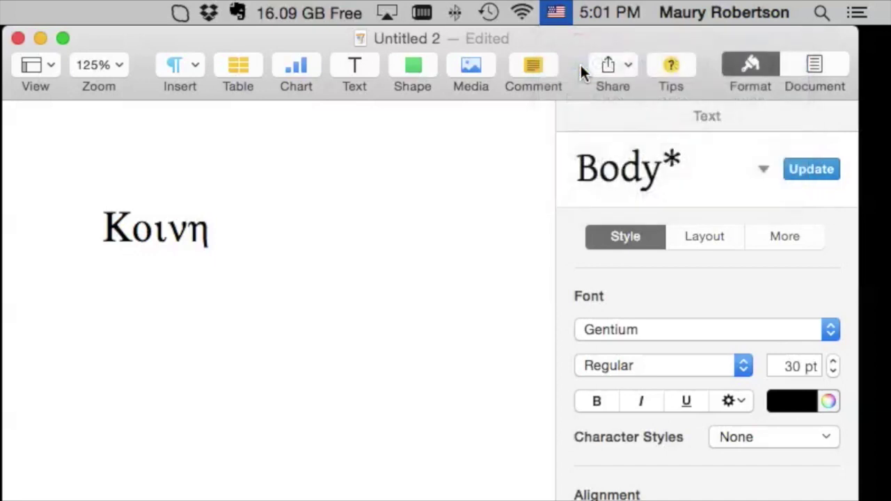
{"action": "left_click", "coordinate": [552, 19]}
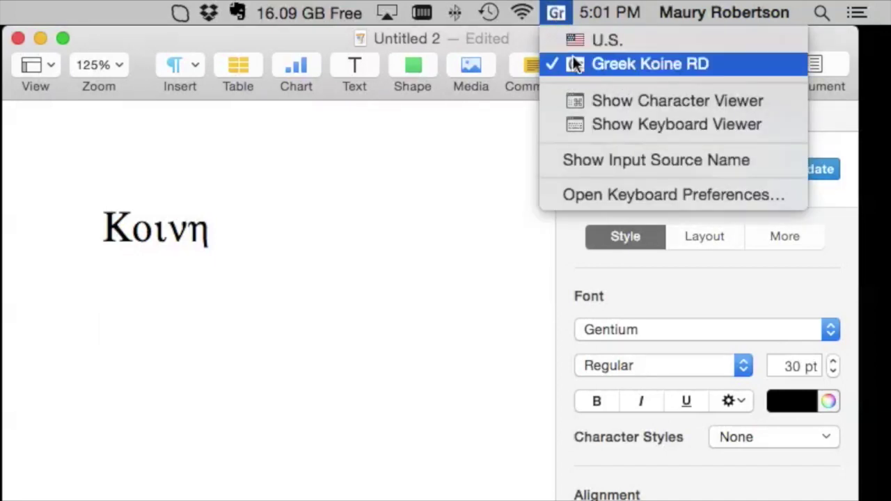
{"action": "left_click", "coordinate": [602, 57]}
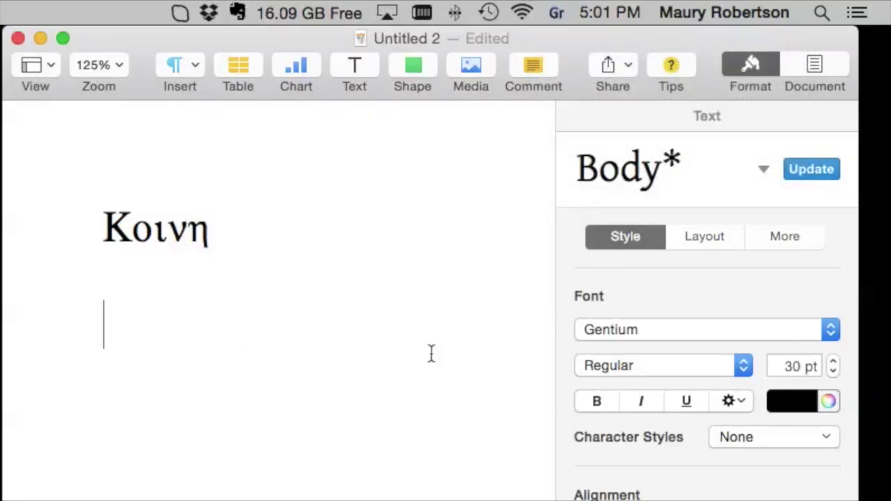
Select the Gentium font for the second line and enter Κοίνη there with an acute accent on the iota.
{"action": "left_click", "coordinate": [703, 330]}
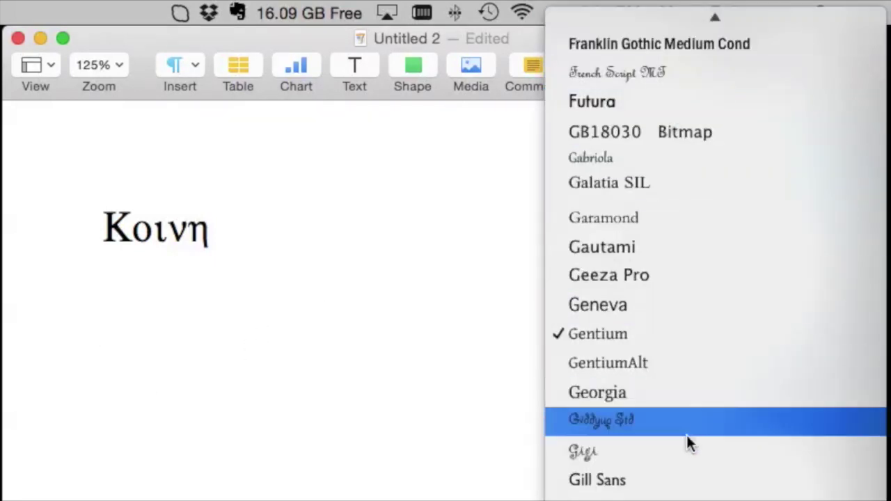
{"action": "left_click", "coordinate": [668, 332]}
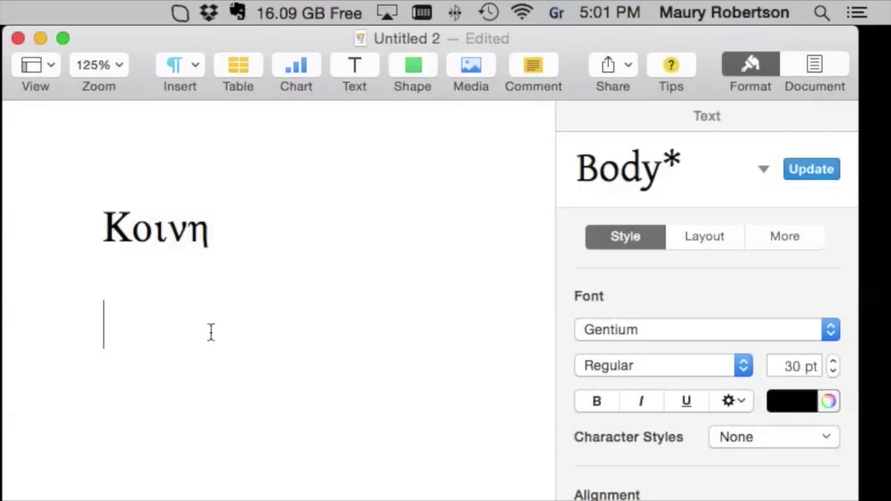
{"action": "type", "text": "Κοίν"}
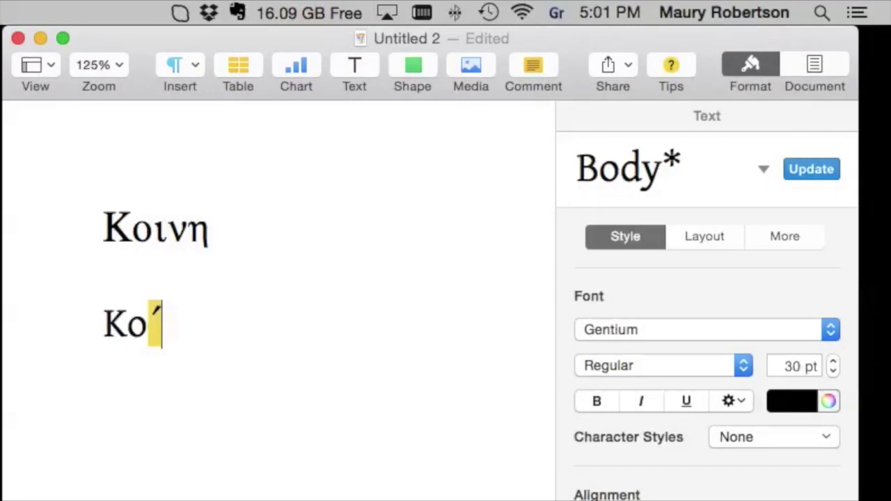
{"action": "type", "text": "η"}
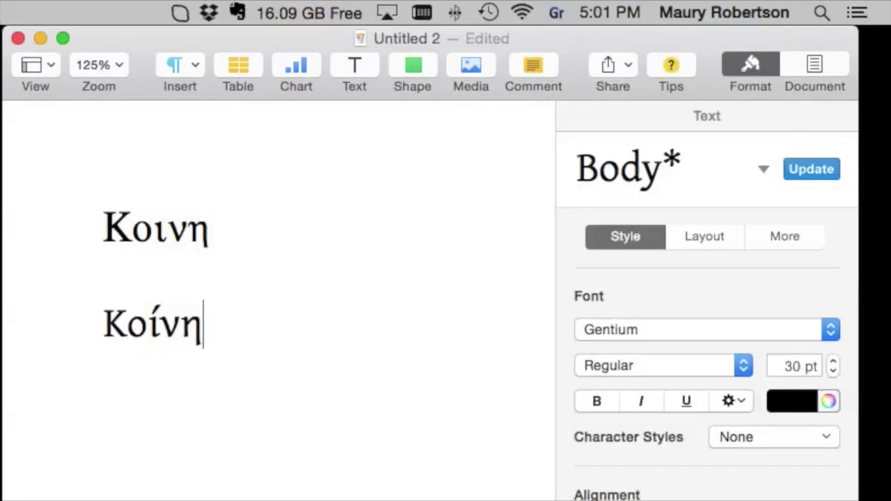